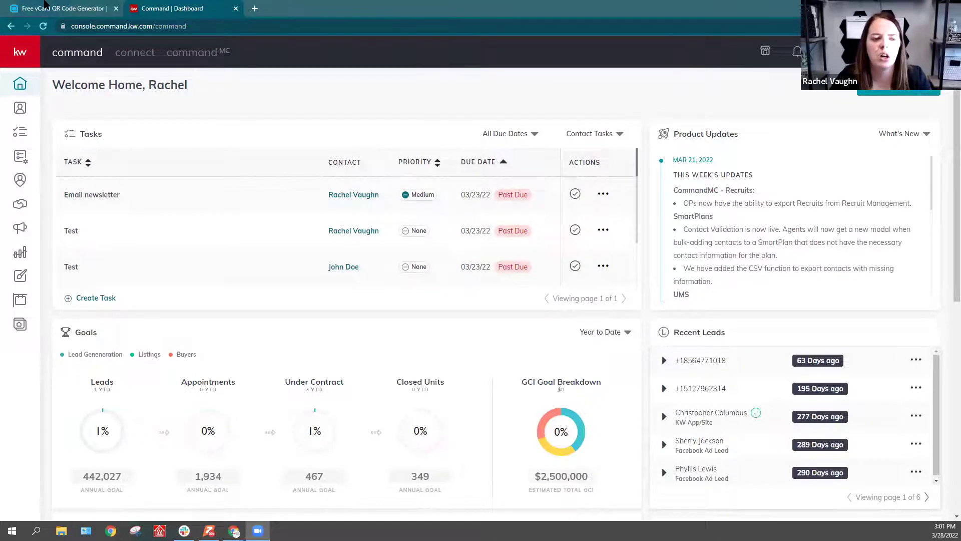
Step: Switch to the Free vCard QR Code Generator browser tab
{"action": "left_click", "coordinate": [45, 4]}
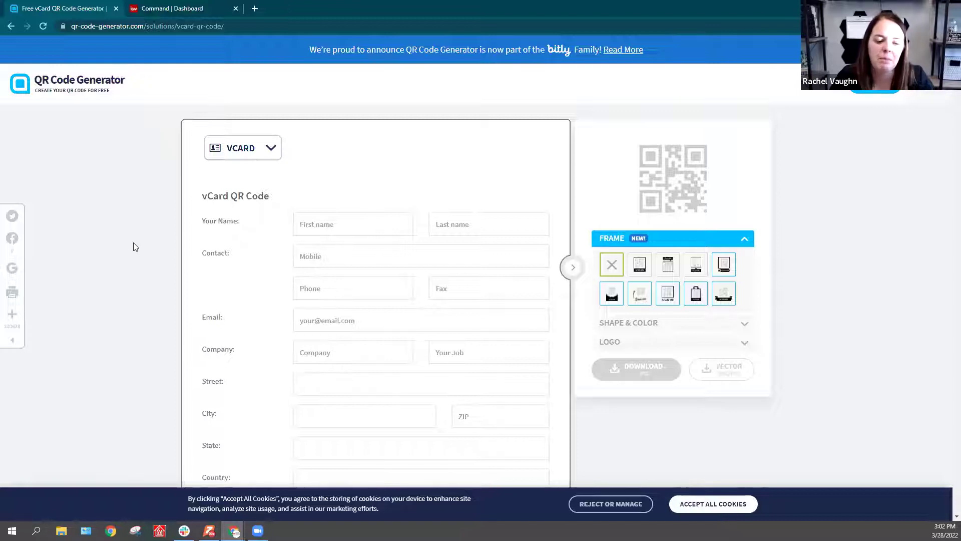
Step: Accept all cookies and load the qr-code-generator.com home page
{"action": "left_click", "coordinate": [694, 506]}
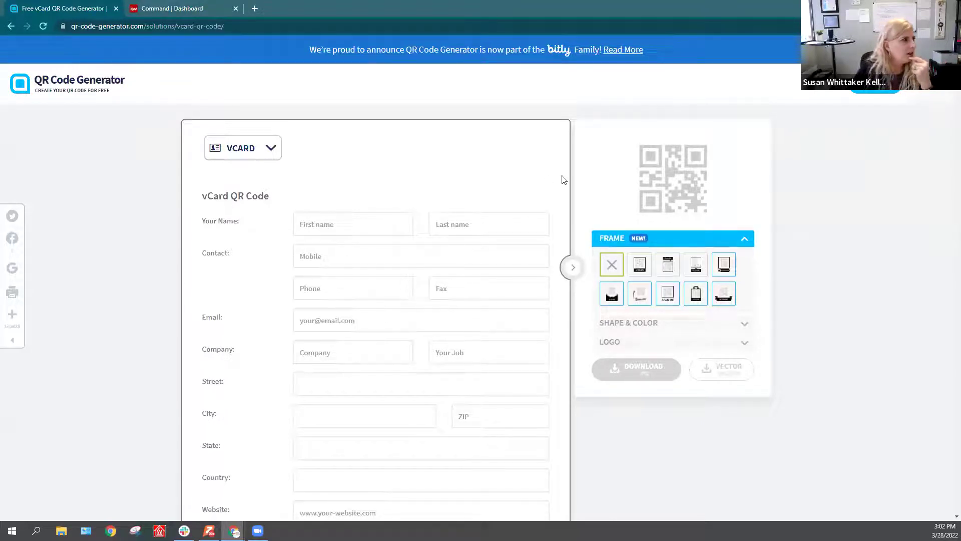
{"action": "left_click", "coordinate": [245, 26]}
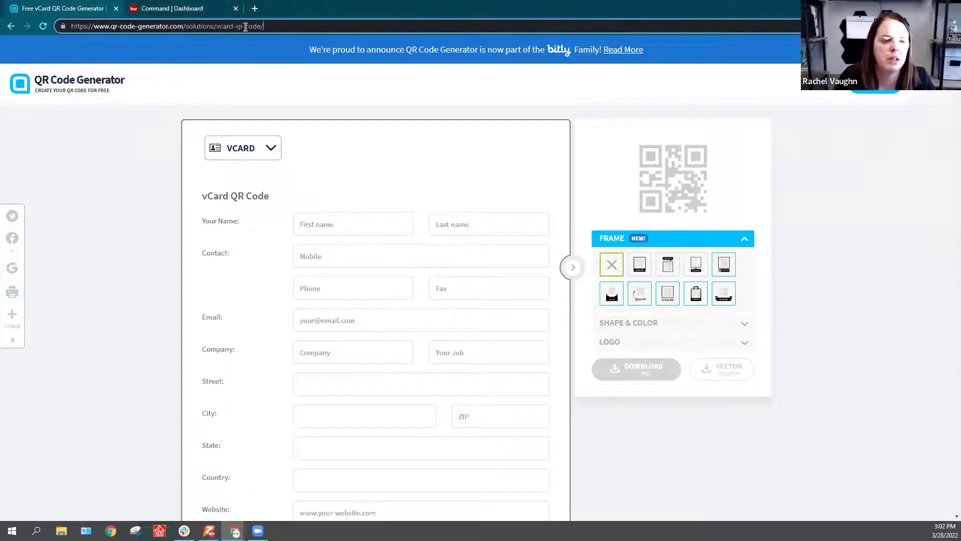
{"action": "key", "text": "BackSpace"}
{"action": "key", "text": "BackSpace"}
{"action": "key", "text": "BackSpace"}
{"action": "key", "text": "BackSpace"}
{"action": "key", "text": "BackSpace"}
{"action": "key", "text": "BackSpace"}
{"action": "key", "text": "BackSpace"}
{"action": "key", "text": "BackSpace"}
{"action": "key", "text": "BackSpace"}
{"action": "key", "text": "BackSpace"}
{"action": "key", "text": "BackSpace"}
{"action": "key", "text": "BackSpace"}
{"action": "key", "text": "BackSpace"}
{"action": "key", "text": "BackSpace"}
{"action": "key", "text": "BackSpace"}
{"action": "key", "text": "BackSpace"}
{"action": "key", "text": "BackSpace"}
{"action": "key", "text": "BackSpace"}
{"action": "key", "text": "BackSpace"}
{"action": "key", "text": "BackSpace"}
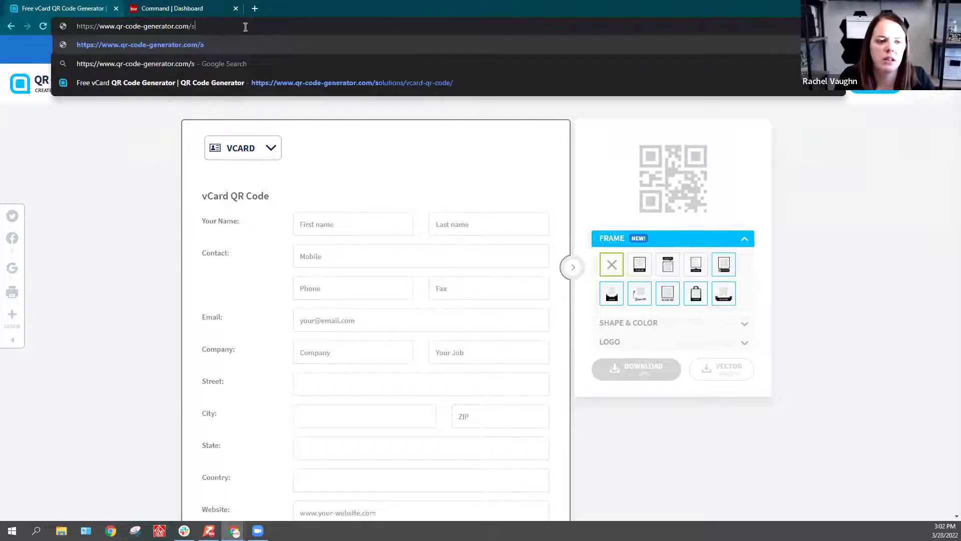
{"action": "key", "text": "BackSpace"}
{"action": "key", "text": "Return"}
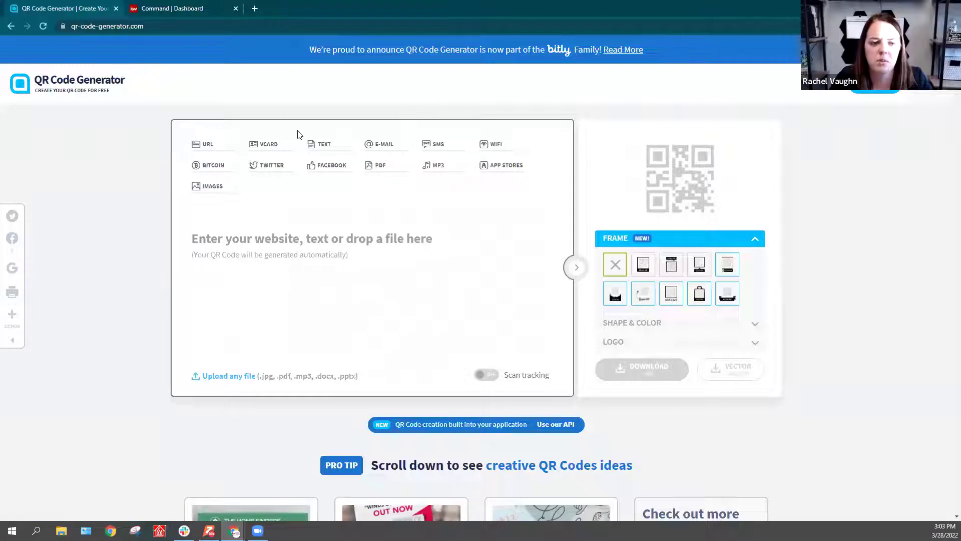
Step: Choose VCARD as the QR code type
{"action": "left_click", "coordinate": [271, 149]}
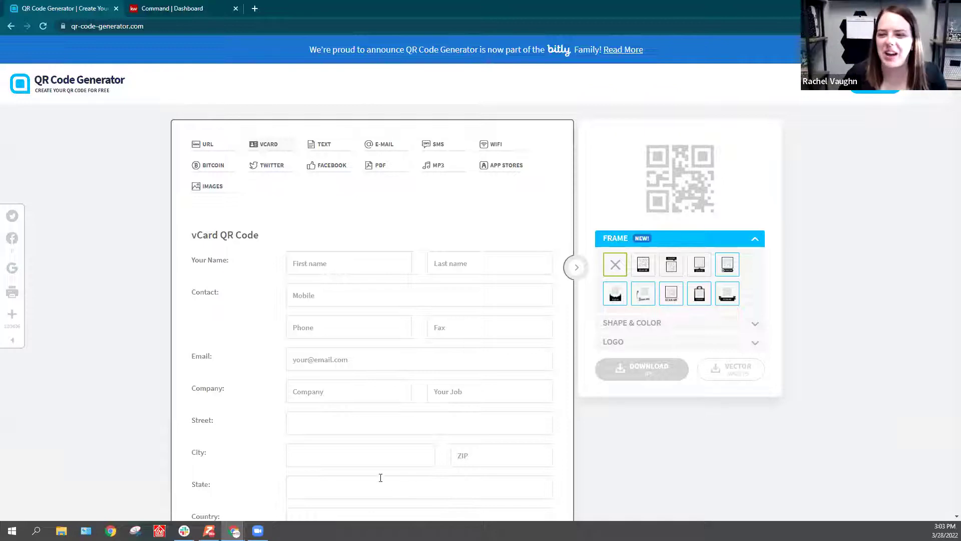
Step: Enter the agent's first and last name and mobile number
{"action": "left_click", "coordinate": [332, 263]}
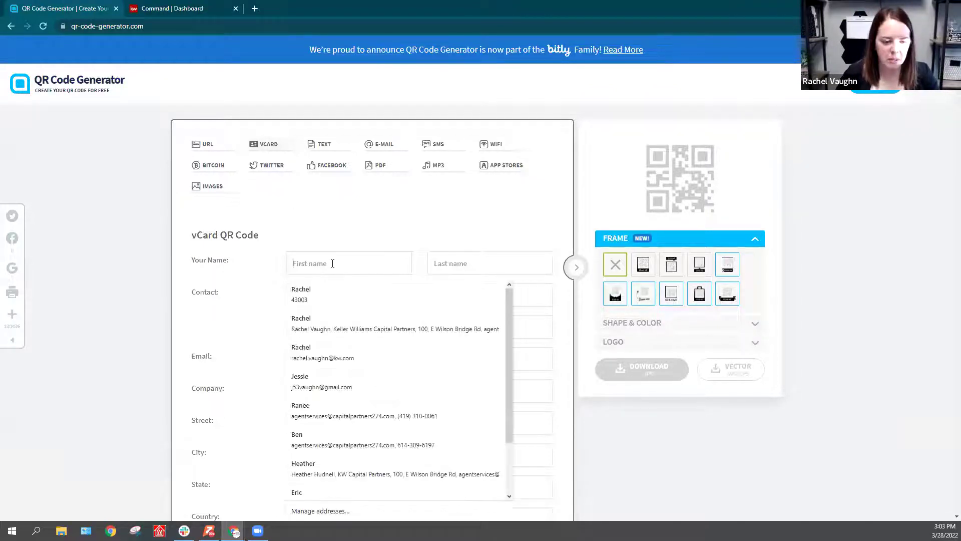
{"action": "key", "text": "Tab"}
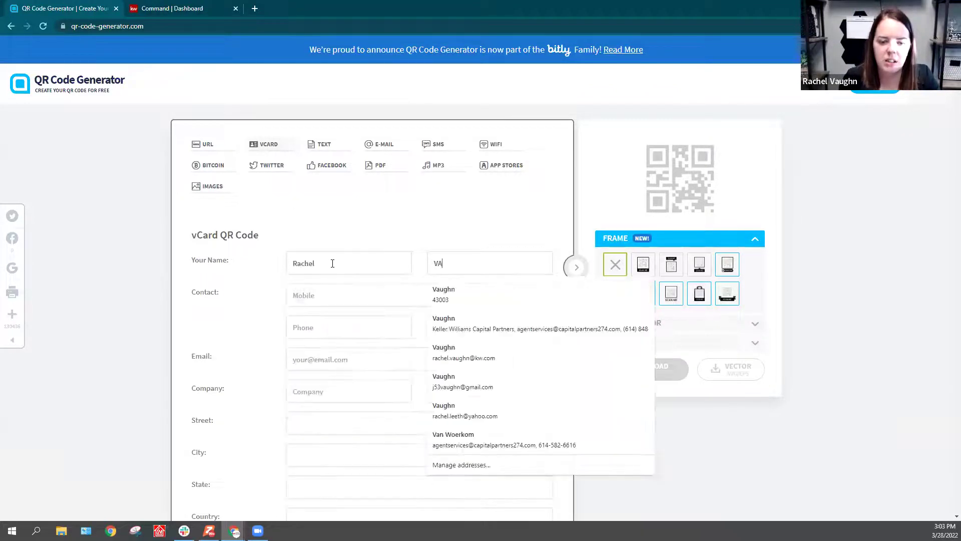
{"action": "type", "text": "aughn"}
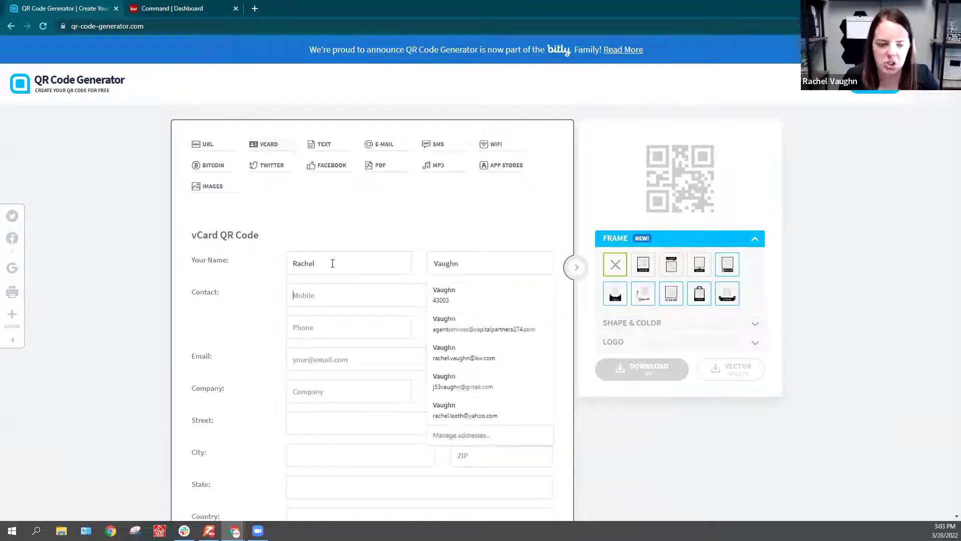
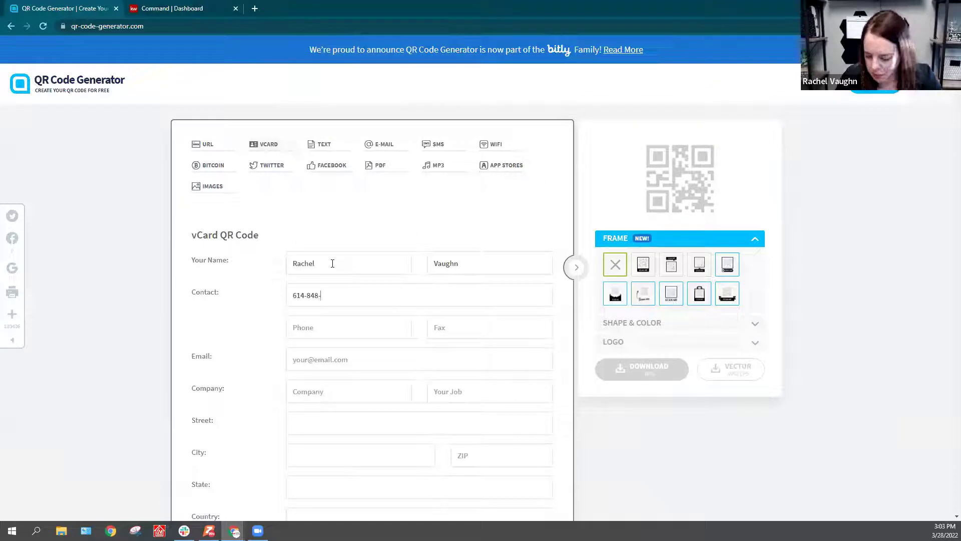
Step: Fill in the agent's phone and fax numbers, correcting typos
{"action": "key", "text": "Tab"}
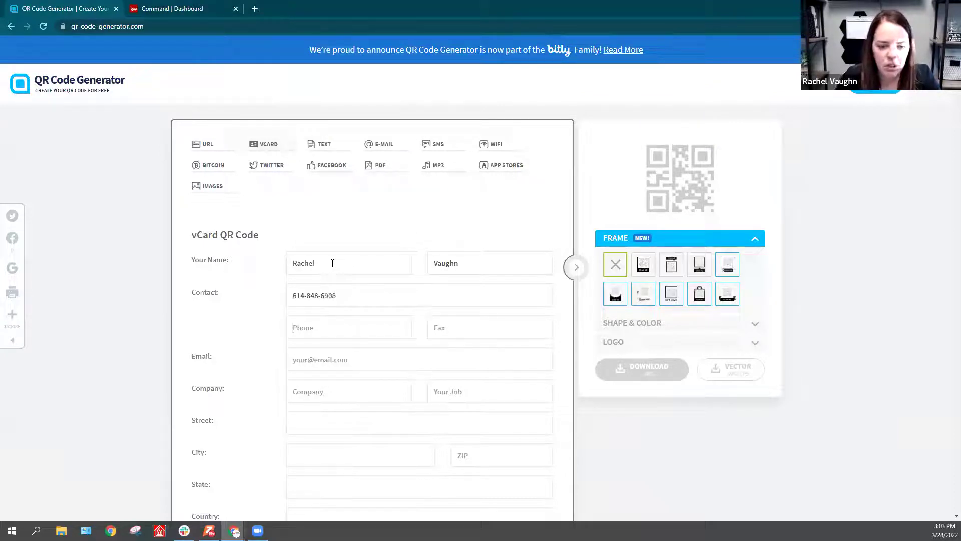
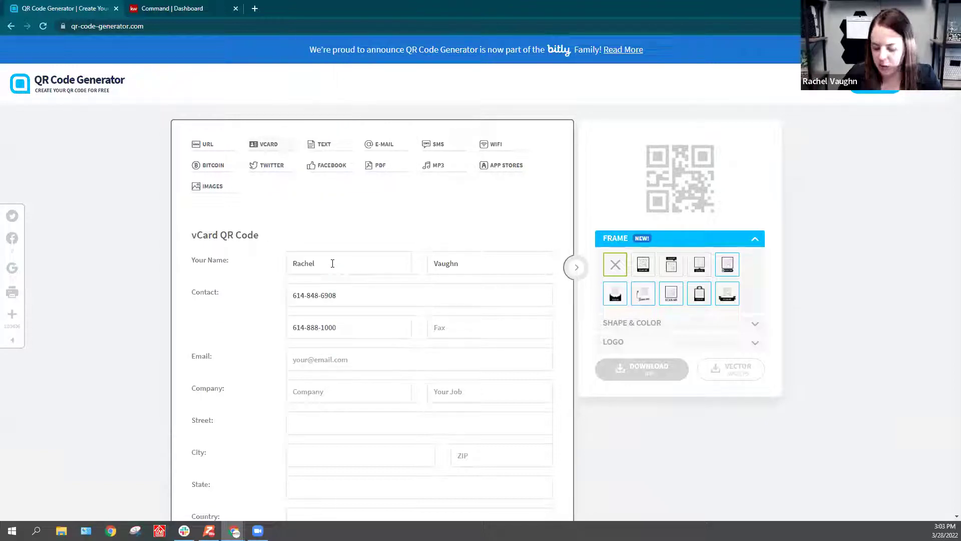
{"action": "key", "text": "Tab"}
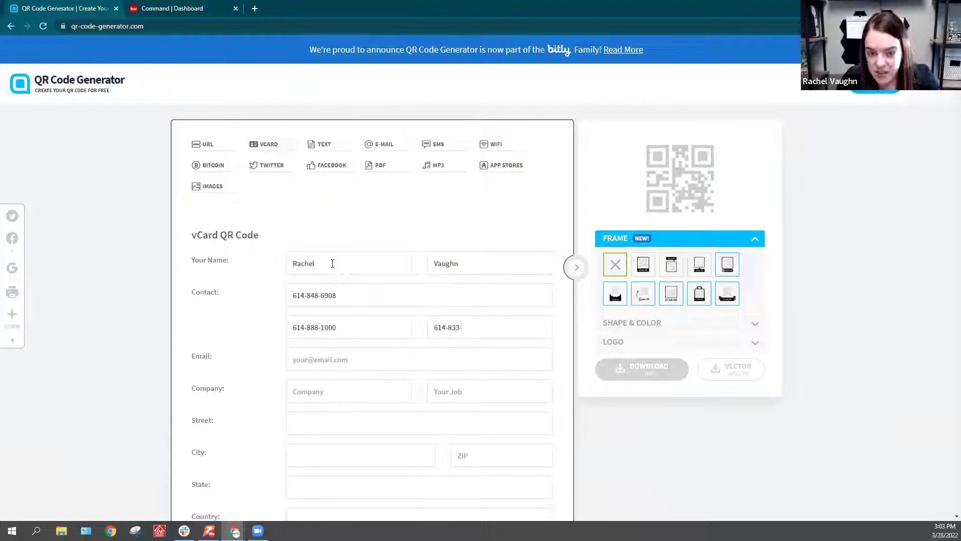
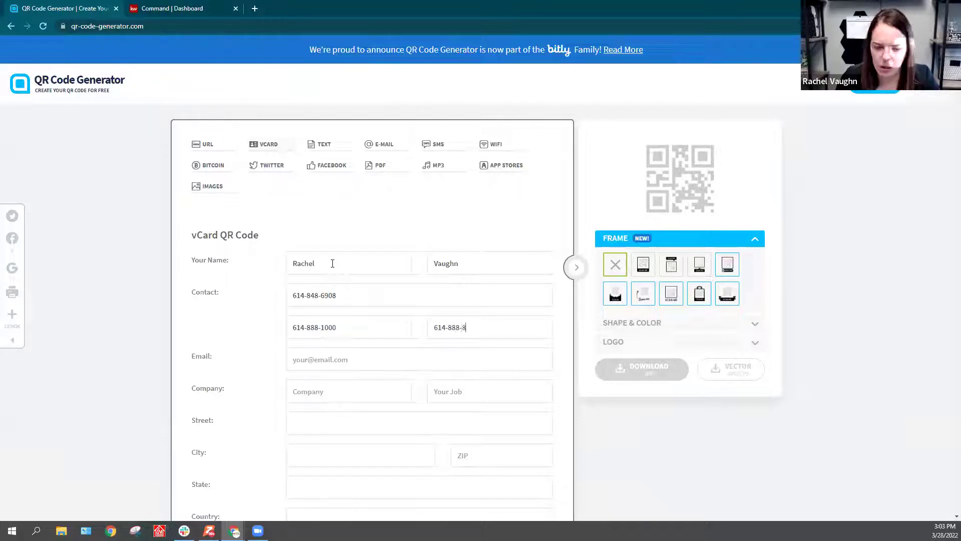
Step: Add the agent's e-mail, company KW Capital Partners and job title Realtor
{"action": "key", "text": "Tab"}
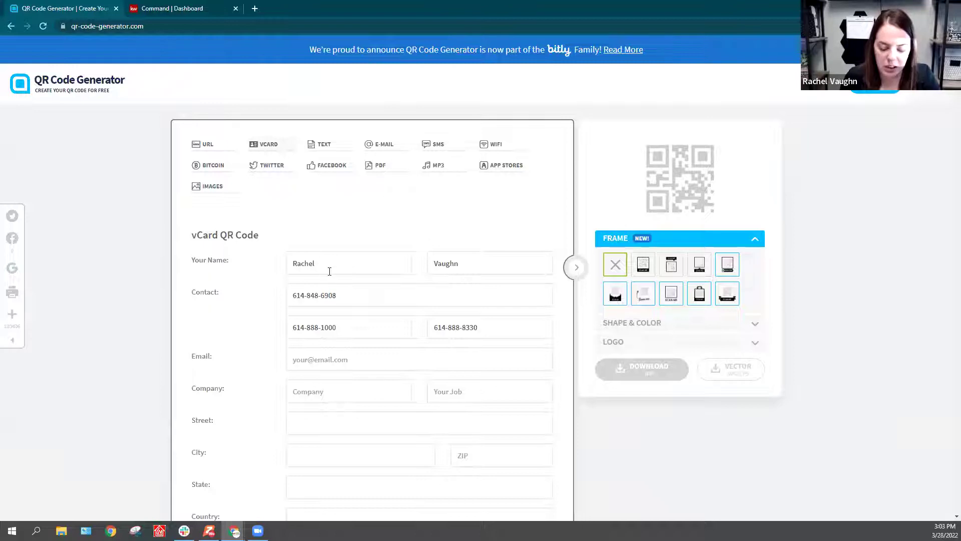
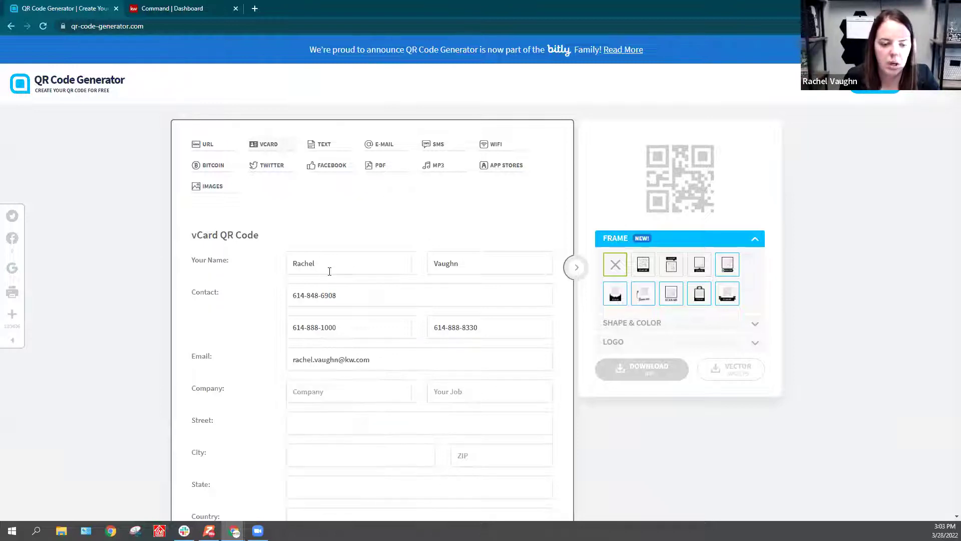
{"action": "key", "text": "Tab"}
{"action": "type", "text": "KW Capital Pa"}
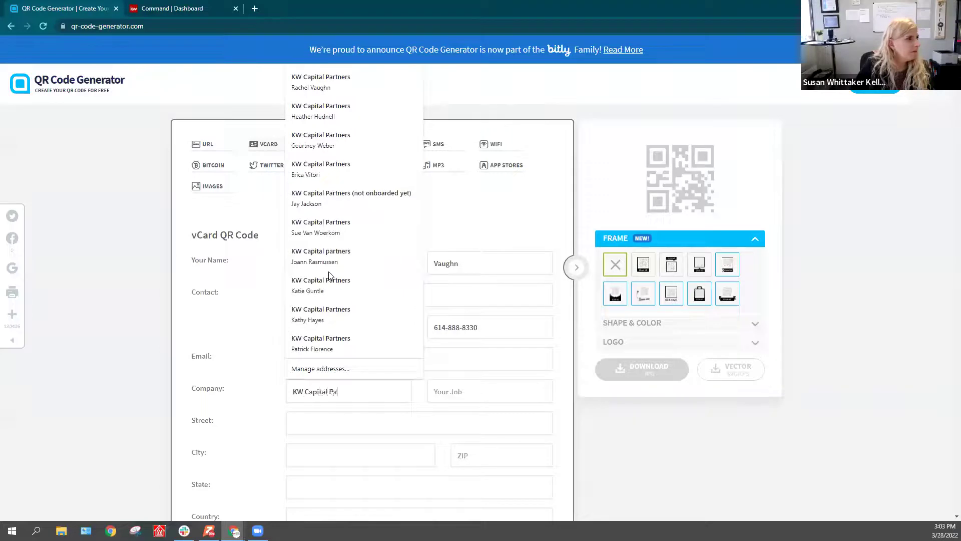
{"action": "type", "text": "rtners"}
{"action": "key", "text": "Tab"}
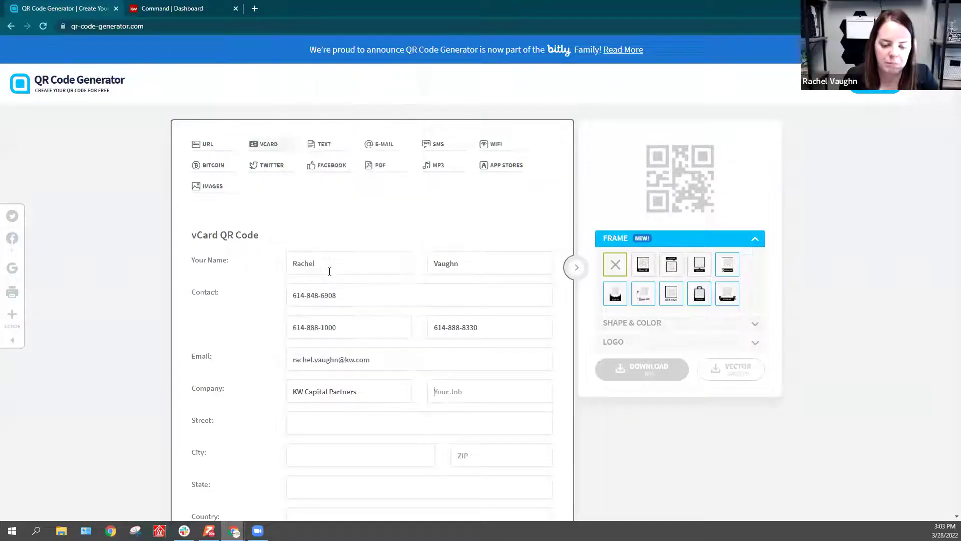
{"action": "type", "text": "Realtor"}
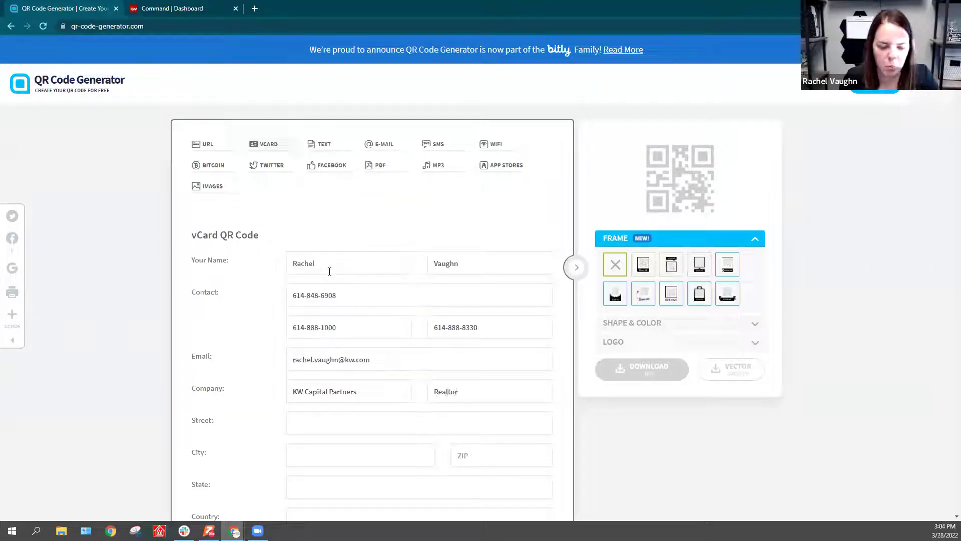
{"action": "scroll", "coordinate": [380, 269], "scroll_direction": "down", "scroll_amount": 3}
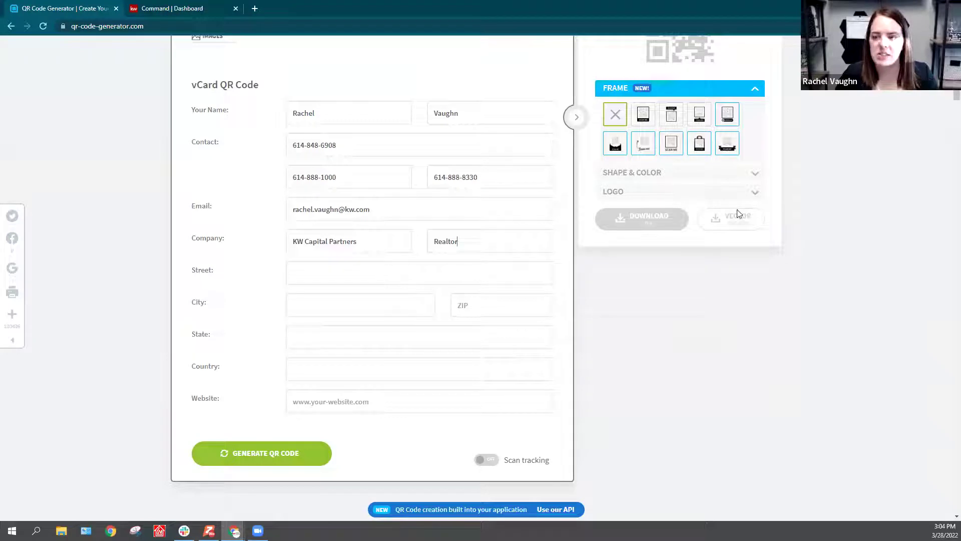
Step: Enter the office street address, city and ZIP code
{"action": "left_click", "coordinate": [328, 284]}
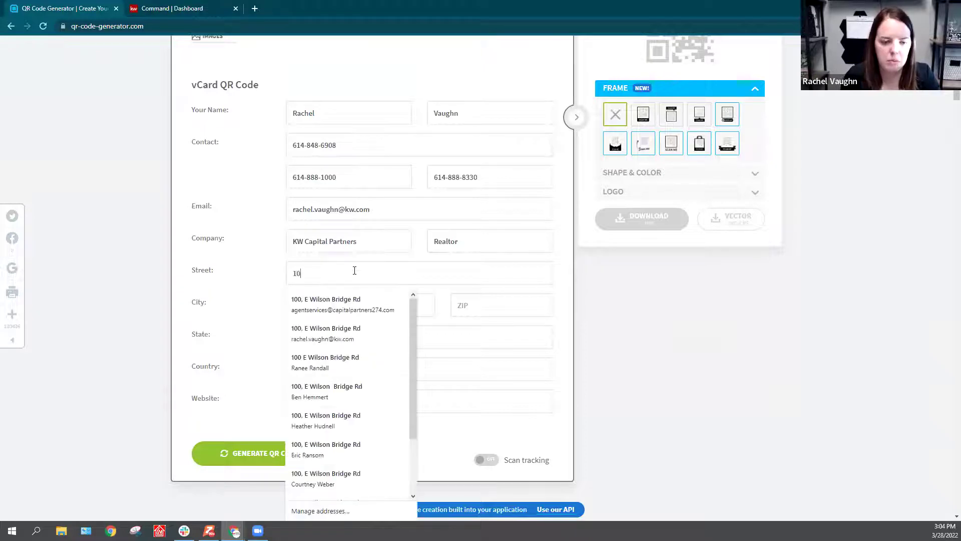
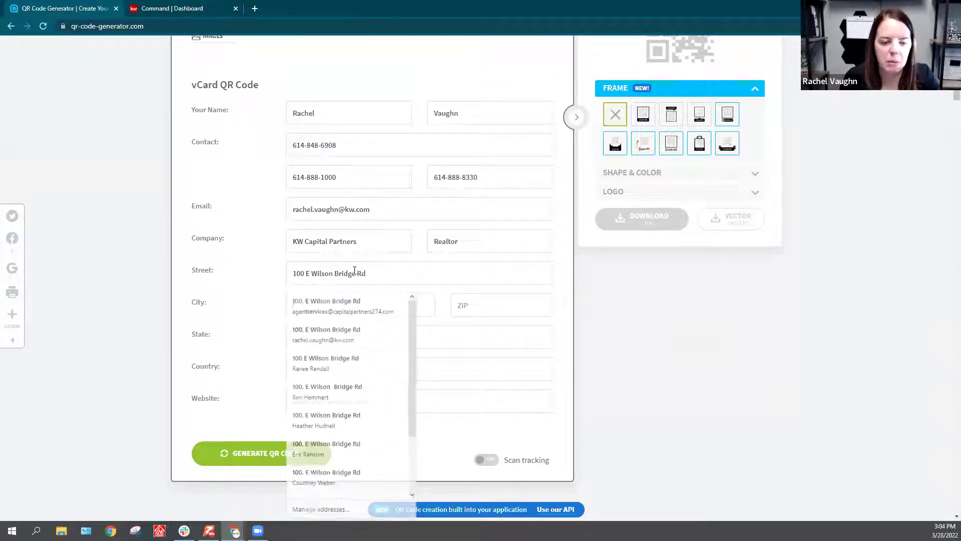
{"action": "key", "text": "Tab"}
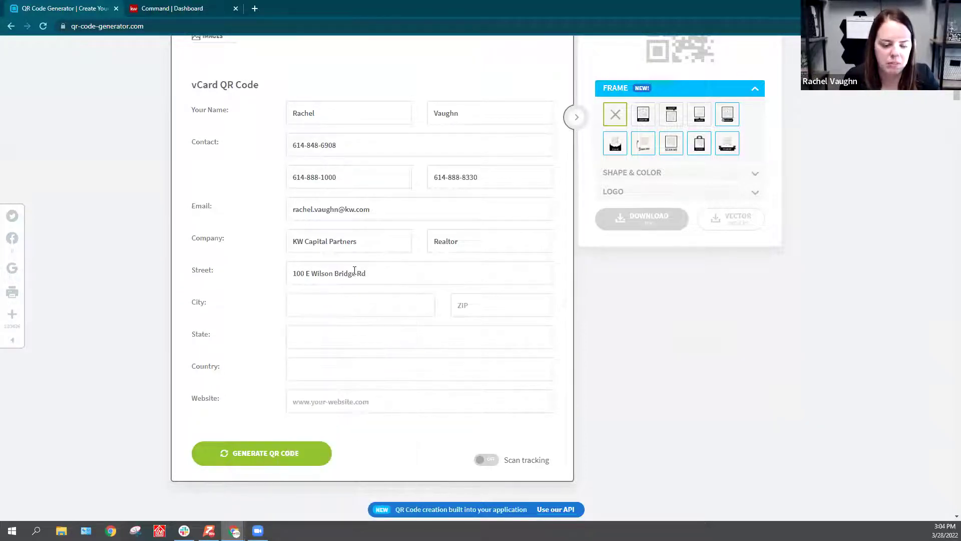
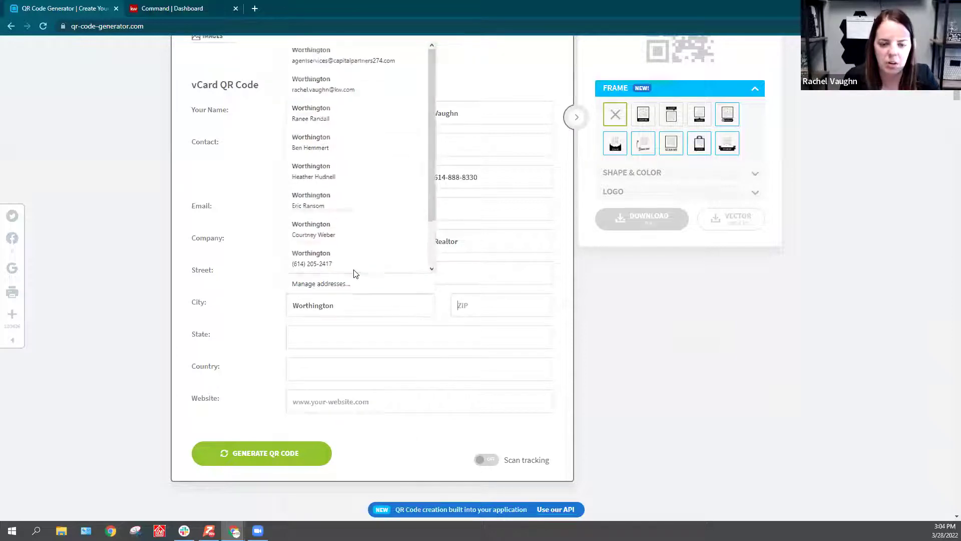
{"action": "key", "text": "Tab"}
Step: Set state OH, country USA and website kw.com
{"action": "key", "text": "Tab"}
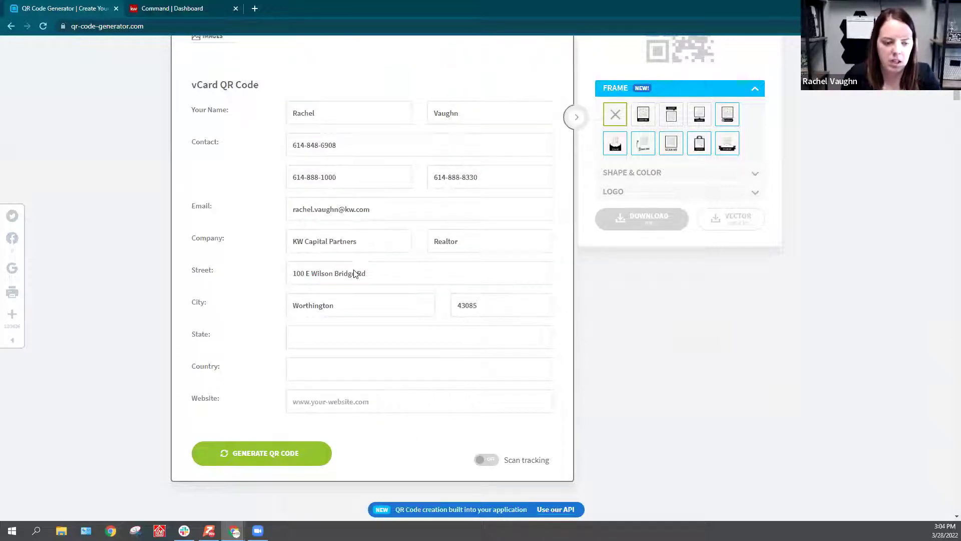
{"action": "type", "text": "OH"}
{"action": "key", "text": "Tab"}
{"action": "type", "text": "USA"}
{"action": "key", "text": "Tab"}
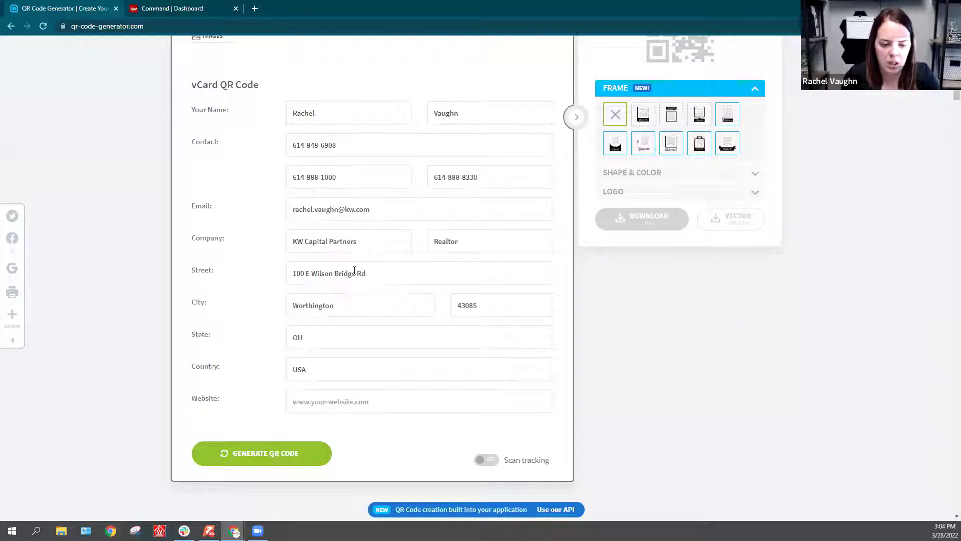
{"action": "type", "text": "kw.com"}
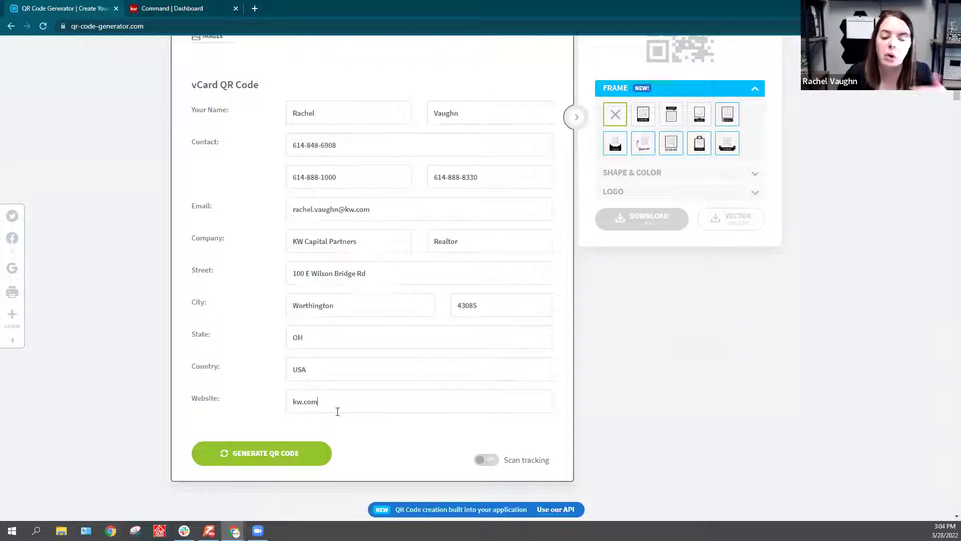
Step: Add the speech-bubble SCAN ME frame around the code
{"action": "scroll", "coordinate": [432, 434], "scroll_direction": "up", "scroll_amount": 1}
{"action": "scroll", "coordinate": [432, 434], "scroll_direction": "up", "scroll_amount": 3}
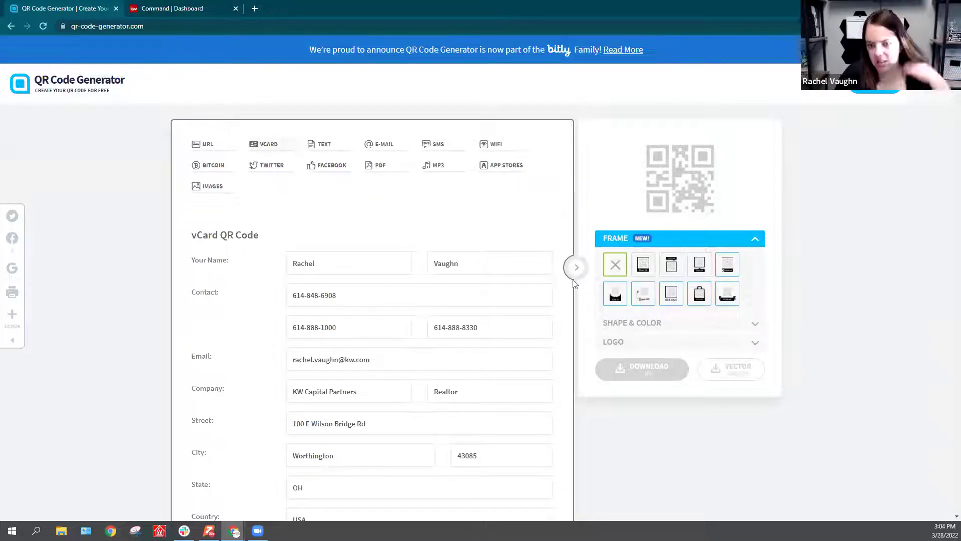
{"action": "left_click", "coordinate": [647, 271]}
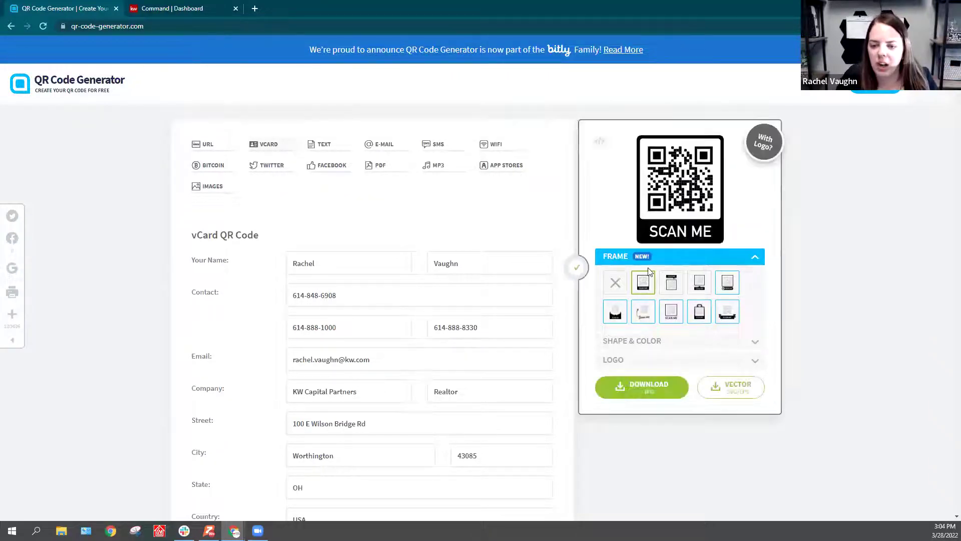
{"action": "left_click", "coordinate": [701, 289]}
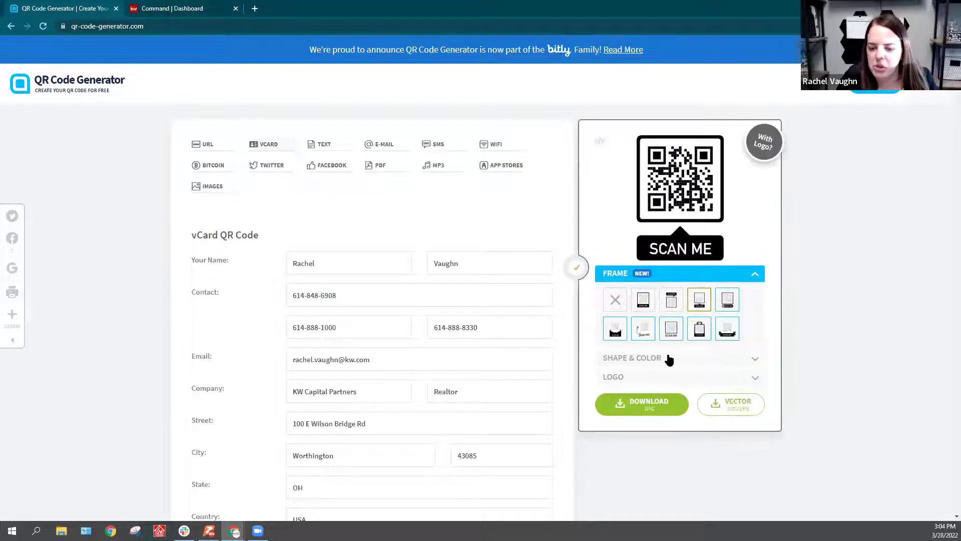
Step: Give the code a dotted pattern, dismissing the pro sign-up popups
{"action": "left_click", "coordinate": [655, 358]}
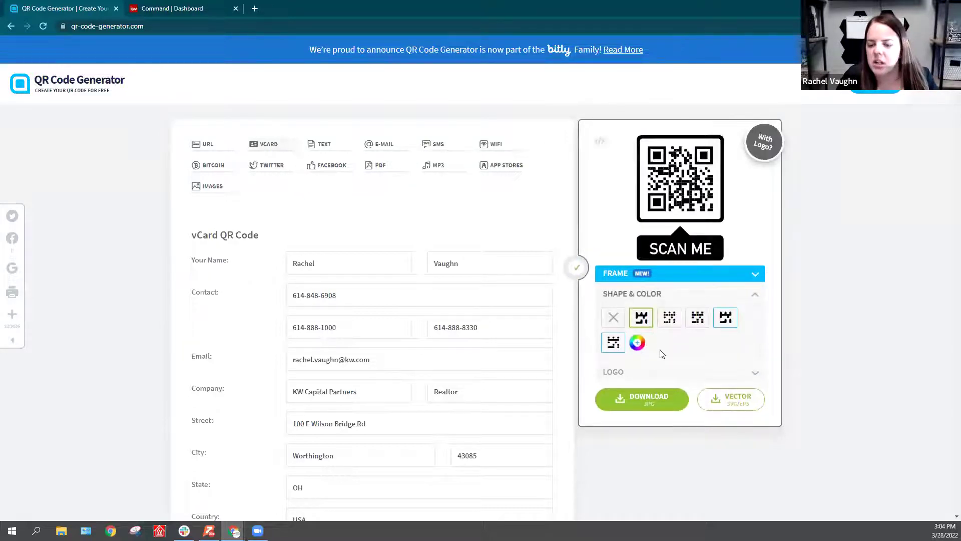
{"action": "left_click", "coordinate": [671, 321]}
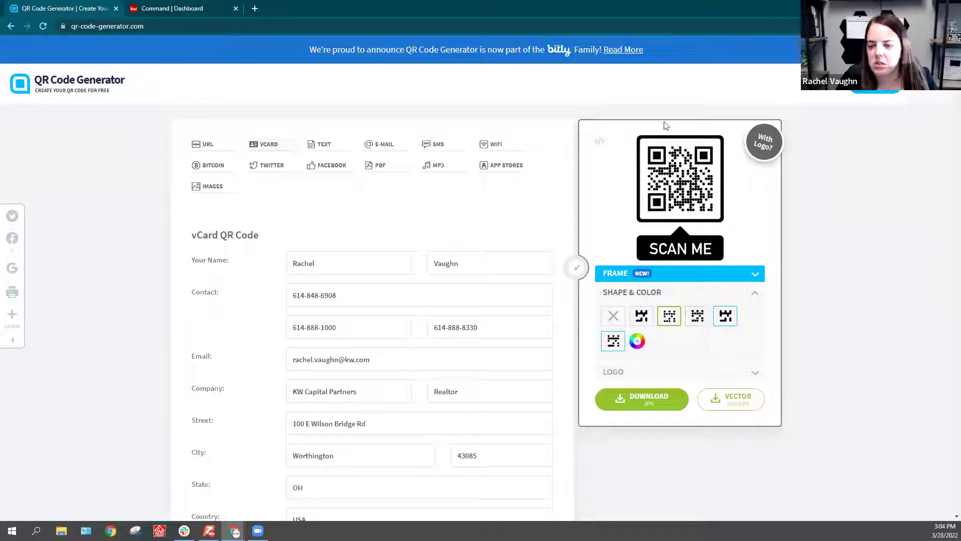
{"action": "left_click", "coordinate": [722, 320]}
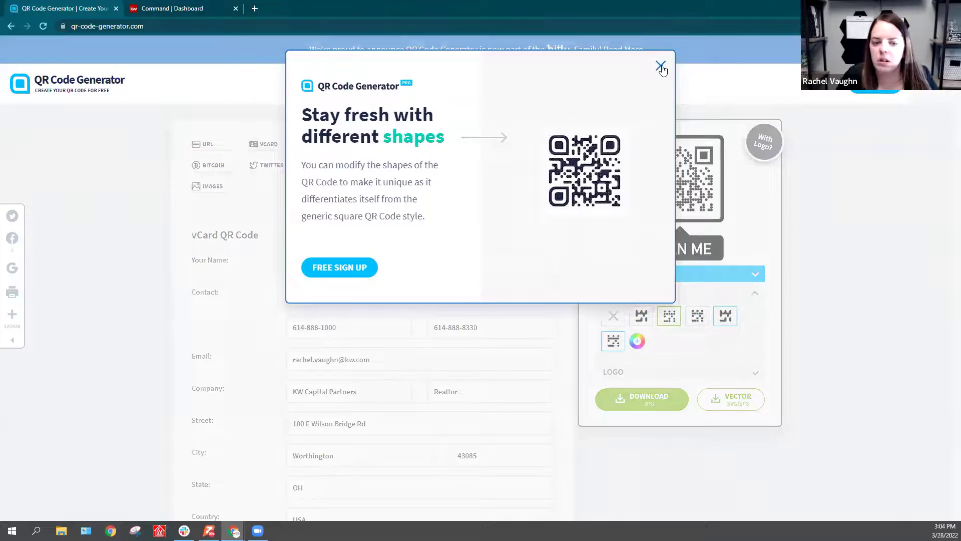
{"action": "left_click", "coordinate": [661, 67]}
{"action": "left_click", "coordinate": [613, 344]}
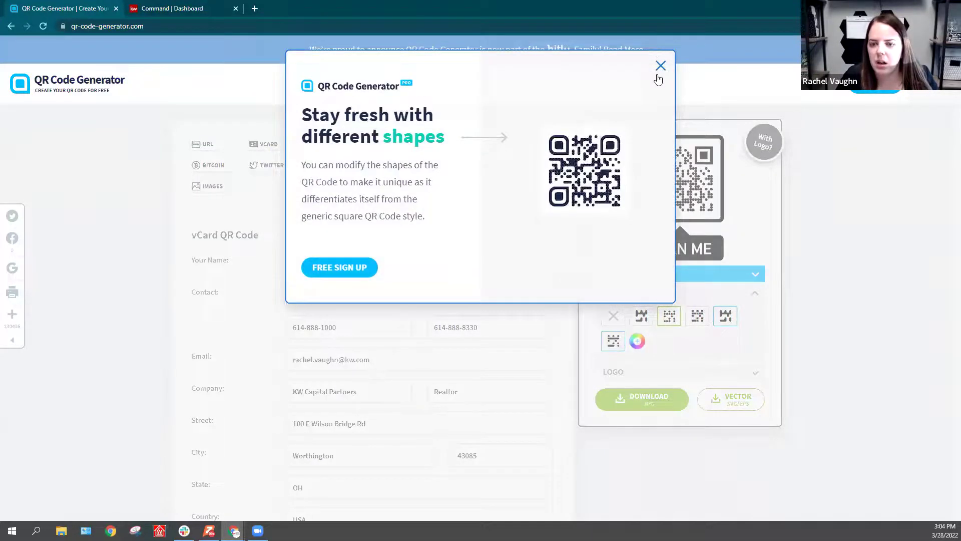
{"action": "left_click", "coordinate": [660, 66]}
Step: Test red, then set the code colour to black #000000
{"action": "left_click", "coordinate": [637, 342]}
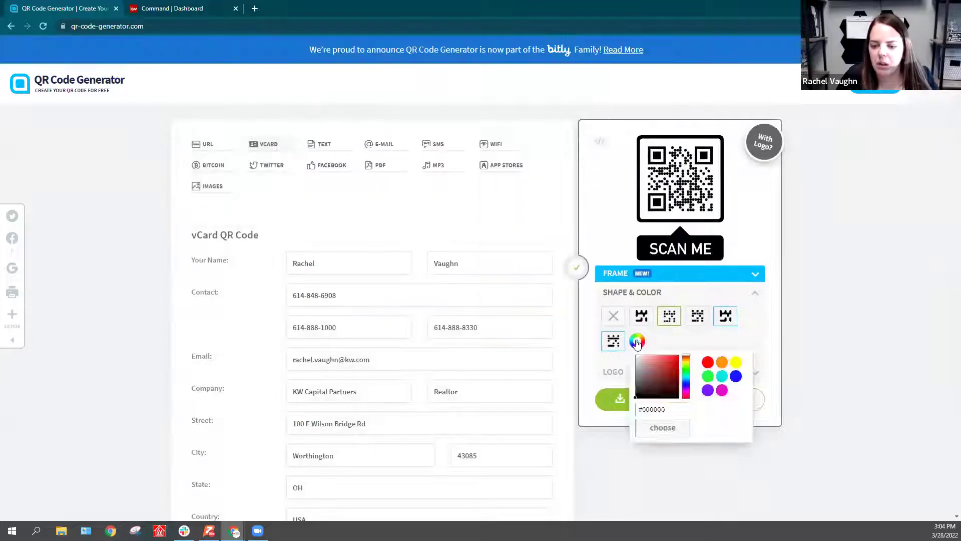
{"action": "left_click", "coordinate": [709, 365]}
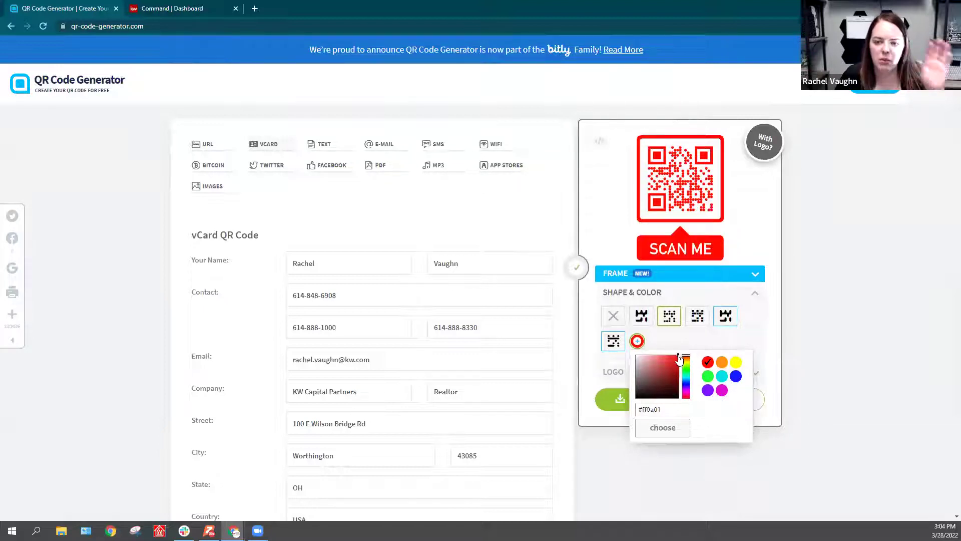
{"action": "left_click_drag", "start_coordinate": [679, 359], "coordinate": [626, 412]}
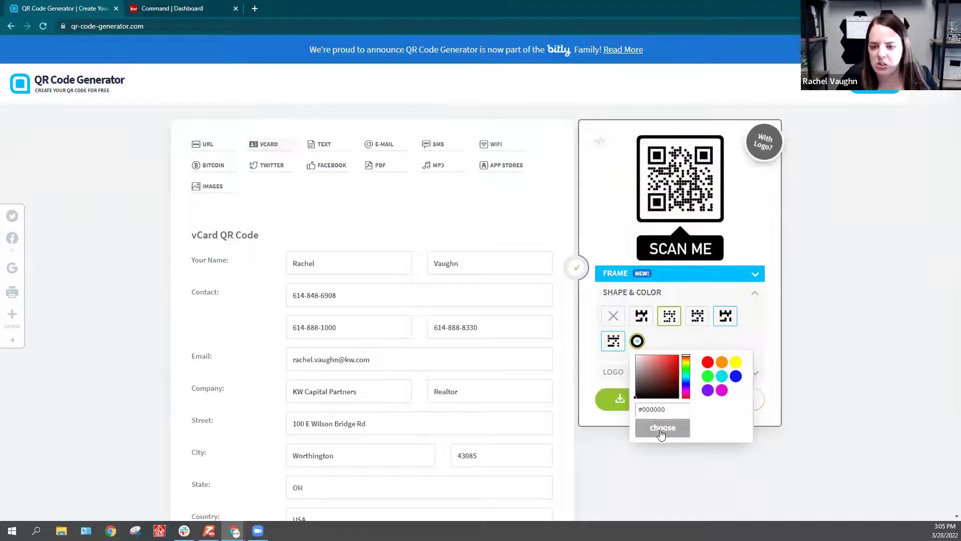
{"action": "left_click", "coordinate": [653, 427]}
{"action": "scroll", "coordinate": [363, 348], "scroll_direction": "down", "scroll_amount": 2}
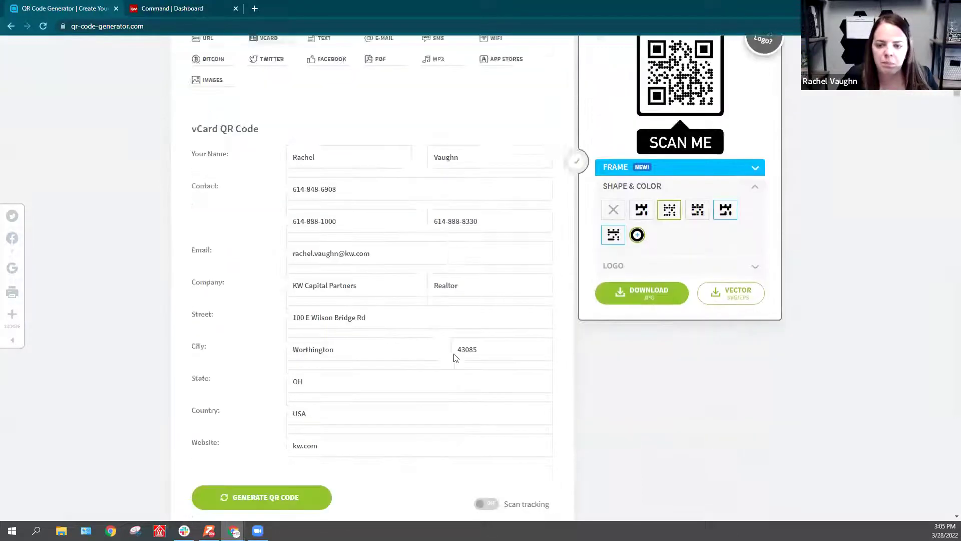
{"action": "scroll", "coordinate": [456, 359], "scroll_direction": "up", "scroll_amount": 1}
Step: Try the SCAN ME centre logo, then revert to no logo
{"action": "left_click", "coordinate": [758, 248]}
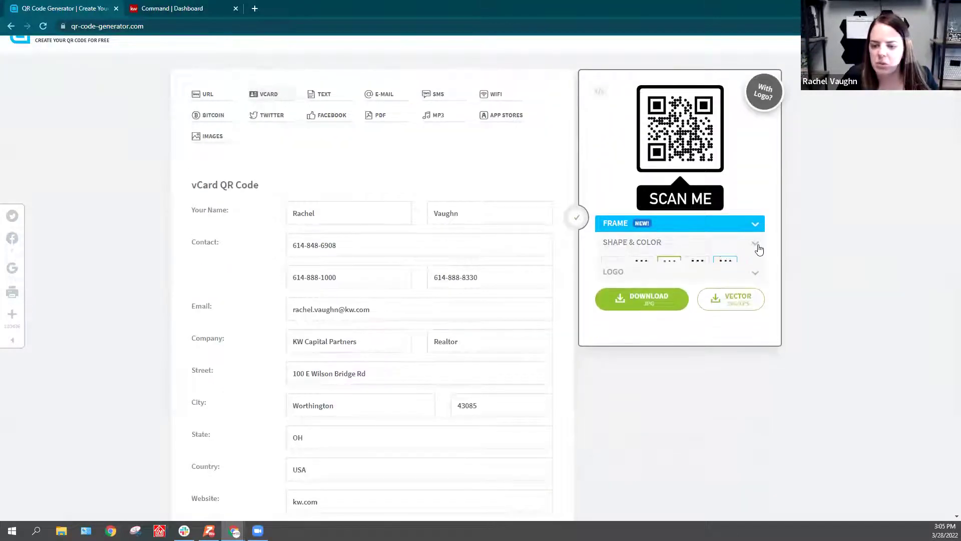
{"action": "left_click", "coordinate": [743, 263]}
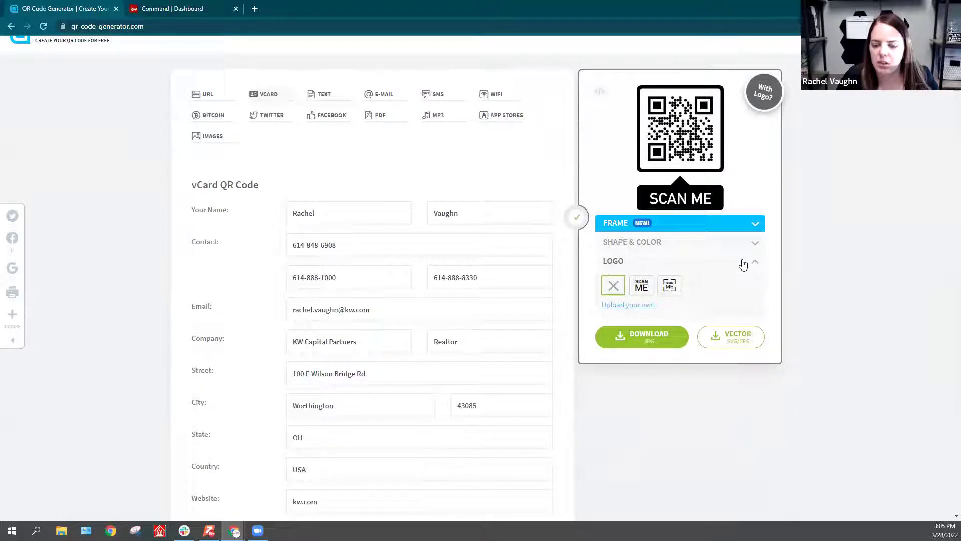
{"action": "left_click", "coordinate": [644, 288]}
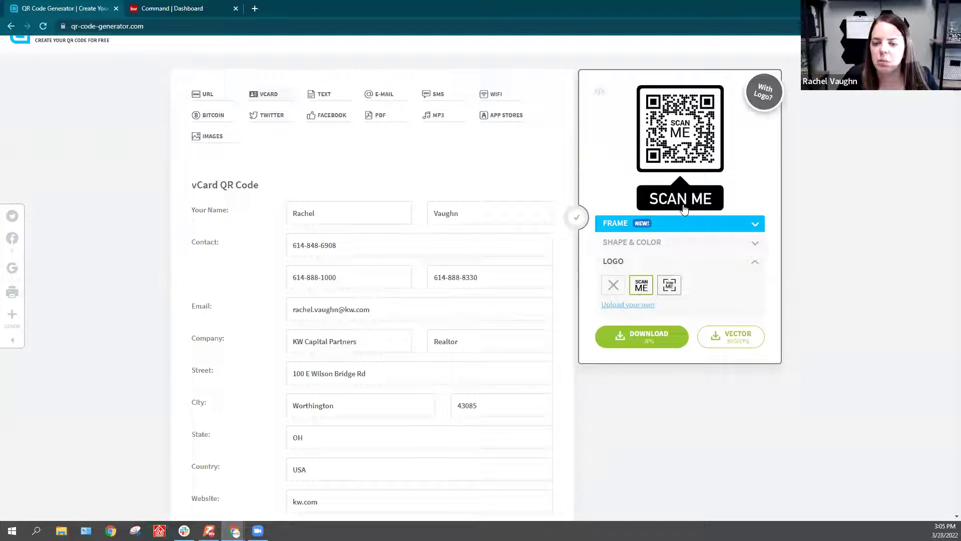
{"action": "left_click", "coordinate": [626, 305]}
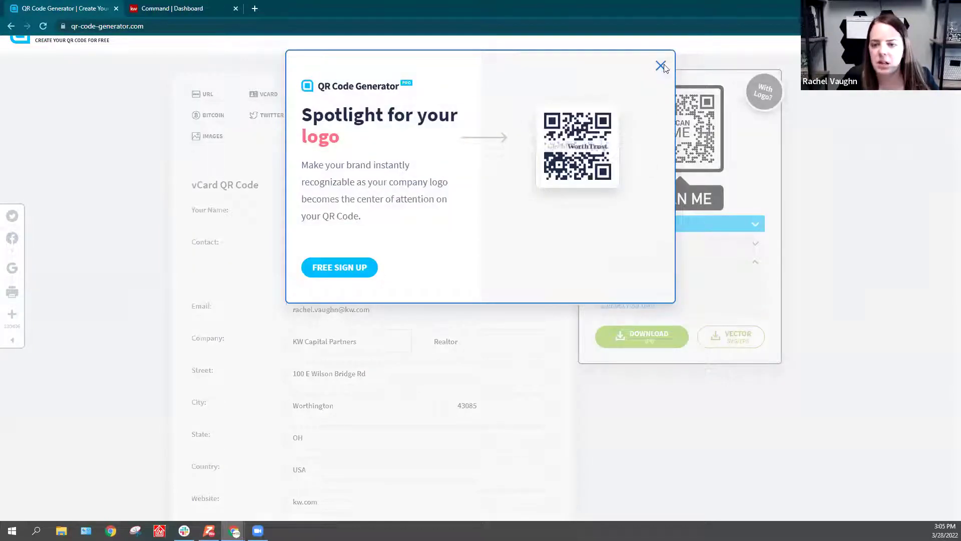
{"action": "left_click", "coordinate": [660, 66]}
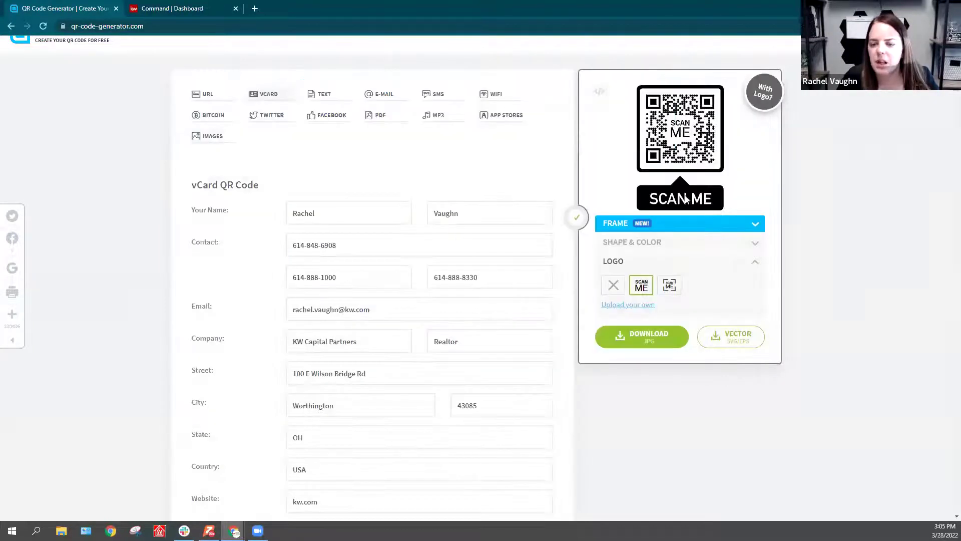
{"action": "left_click", "coordinate": [614, 284]}
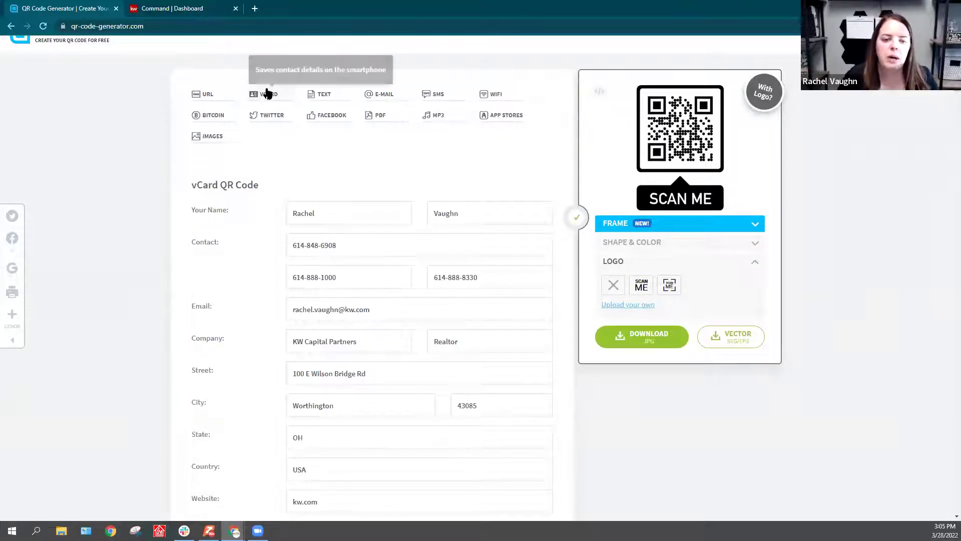
Step: Attempt scan tracking, dismiss the sign-up popup and leave tracking off
{"action": "scroll", "coordinate": [418, 250], "scroll_direction": "down", "scroll_amount": 4}
{"action": "scroll", "coordinate": [401, 261], "scroll_direction": "down", "scroll_amount": 2}
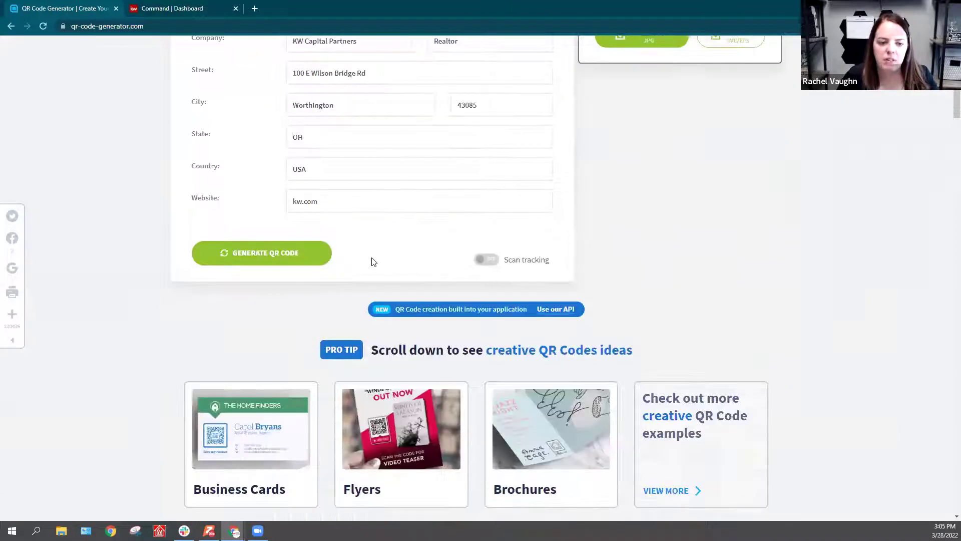
{"action": "scroll", "coordinate": [502, 331], "scroll_direction": "up", "scroll_amount": 1}
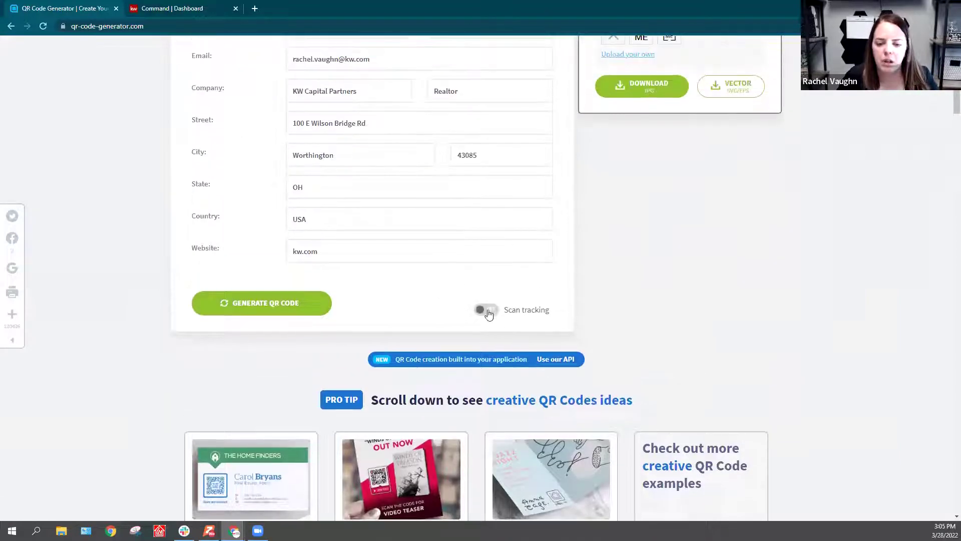
{"action": "left_click", "coordinate": [487, 308]}
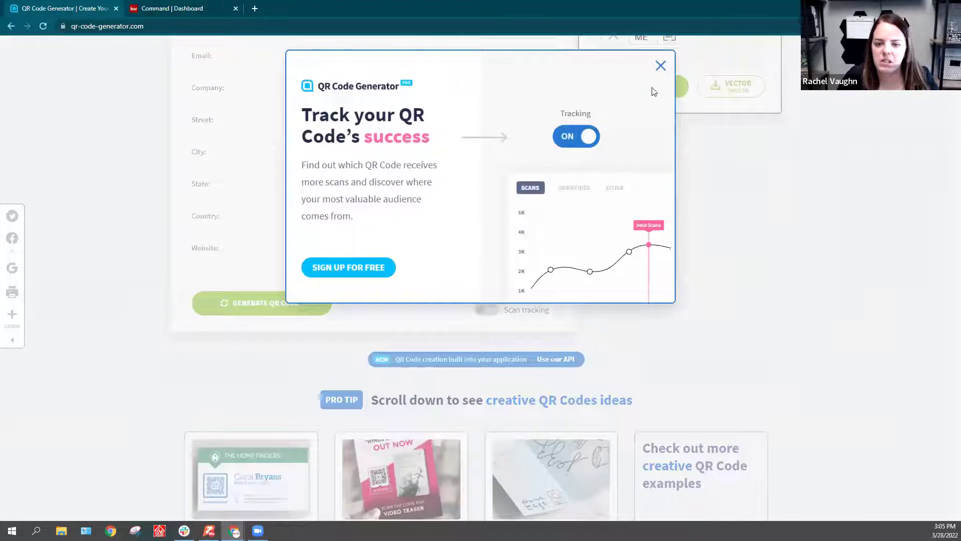
{"action": "left_click", "coordinate": [660, 67]}
{"action": "scroll", "coordinate": [518, 322], "scroll_direction": "up", "scroll_amount": 1}
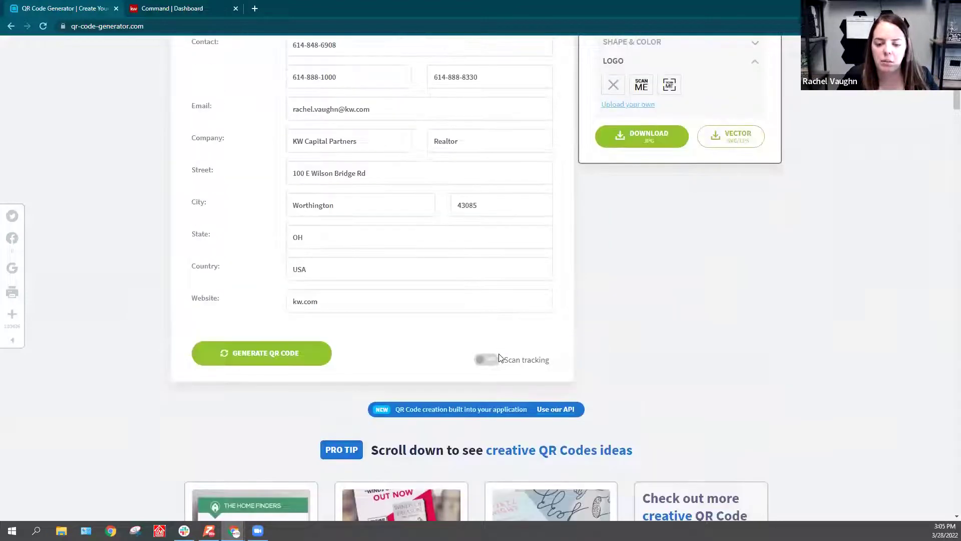
{"action": "scroll", "coordinate": [562, 351], "scroll_direction": "up", "scroll_amount": 2}
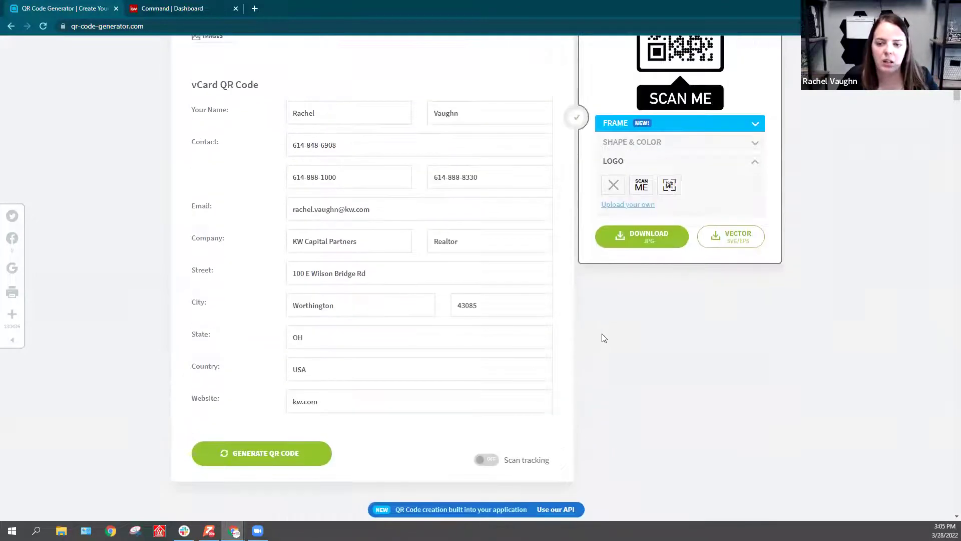
{"action": "scroll", "coordinate": [641, 304], "scroll_direction": "up", "scroll_amount": 1}
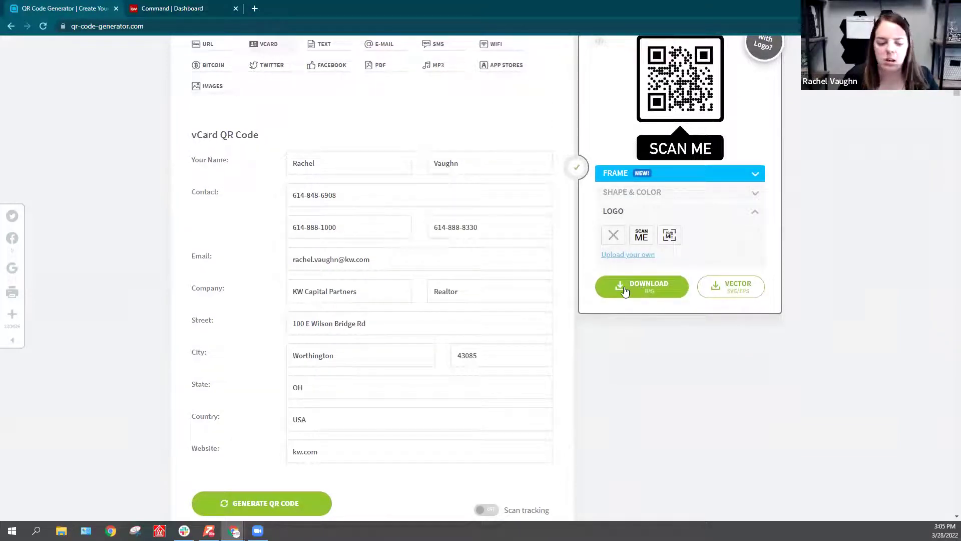
Step: Generate the framed vCard code, download it as frame (3).png, and return to KW Command
{"action": "left_click", "coordinate": [252, 502]}
{"action": "left_click", "coordinate": [812, 211]}
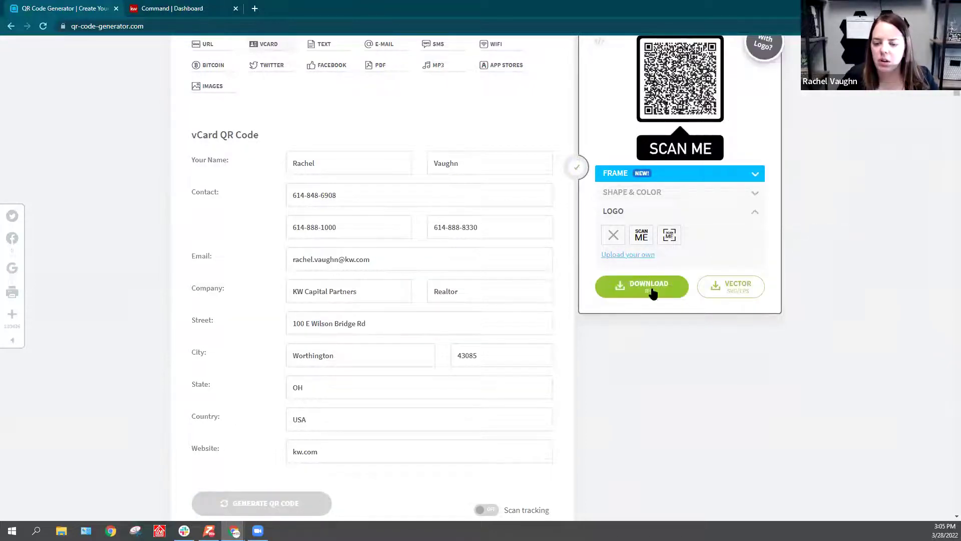
{"action": "left_click", "coordinate": [632, 284]}
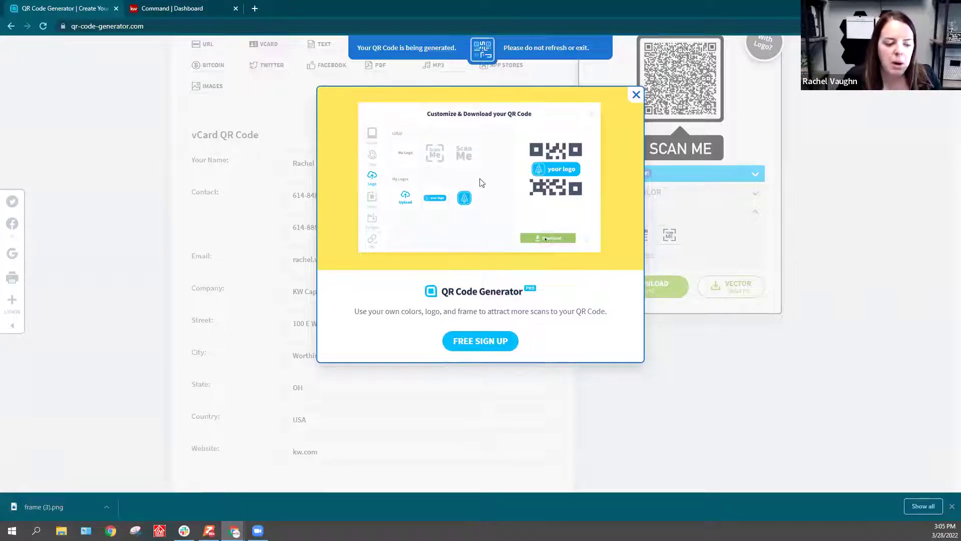
{"action": "left_click", "coordinate": [637, 95]}
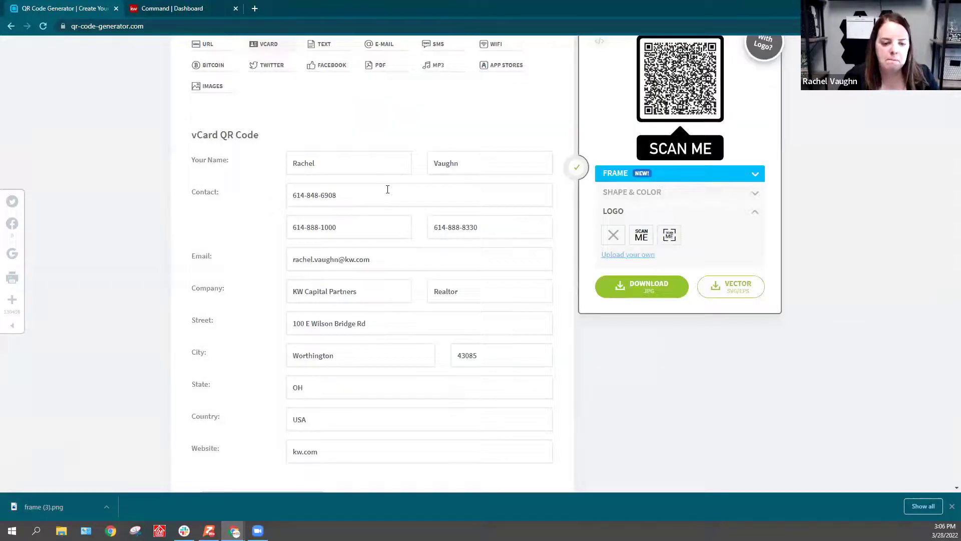
{"action": "scroll", "coordinate": [351, 165], "scroll_direction": "up", "scroll_amount": 3}
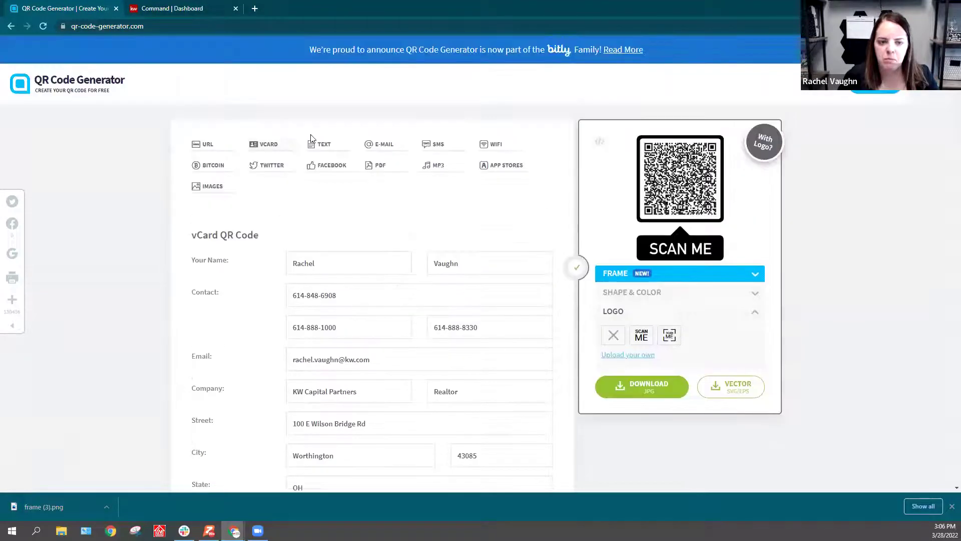
{"action": "left_click", "coordinate": [184, 8]}
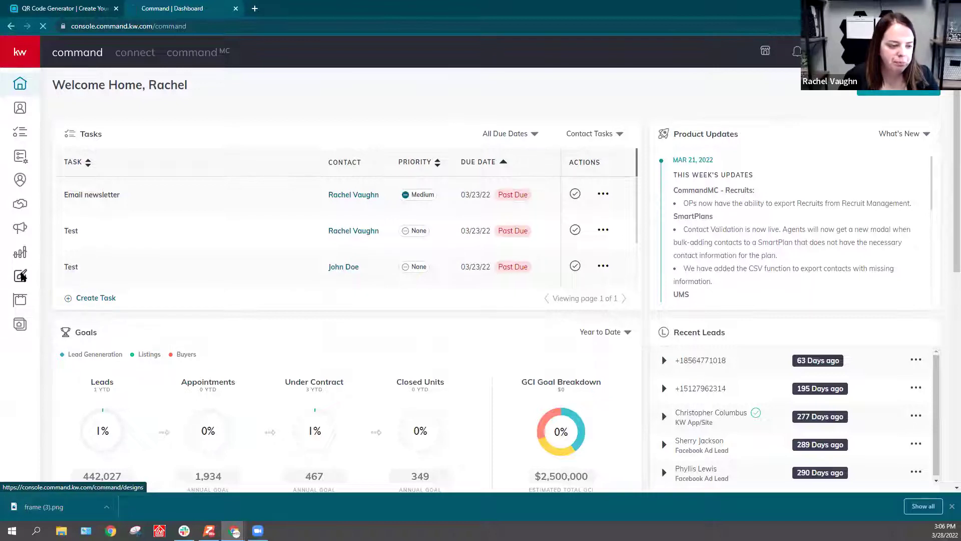
Step: From Designs, create a new Social design and continue to the templates
{"action": "left_click", "coordinate": [22, 276]}
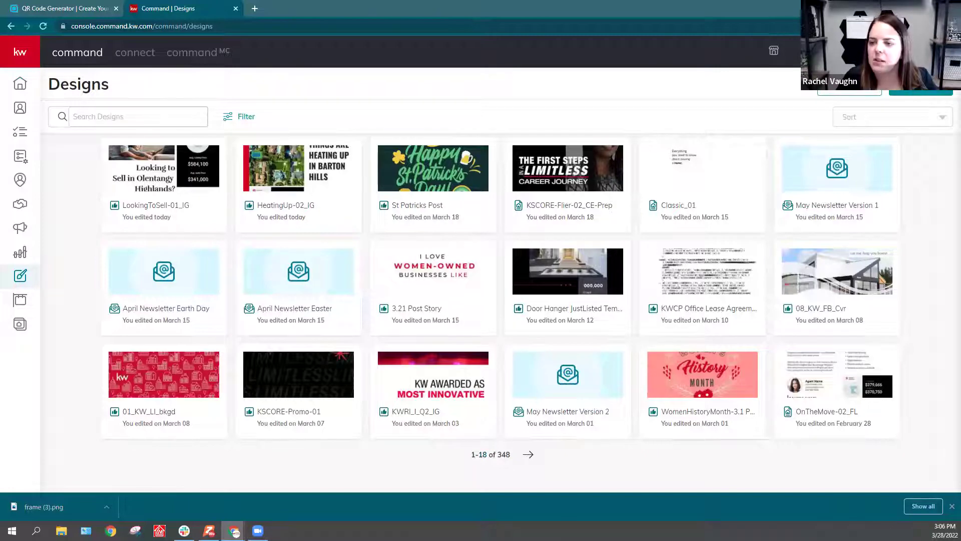
{"action": "left_click", "coordinate": [922, 90]}
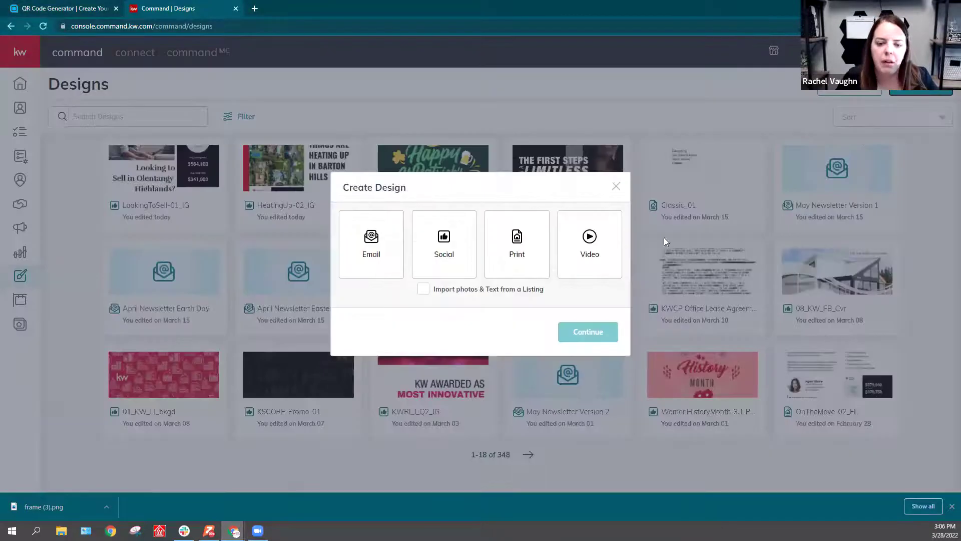
{"action": "left_click", "coordinate": [447, 251]}
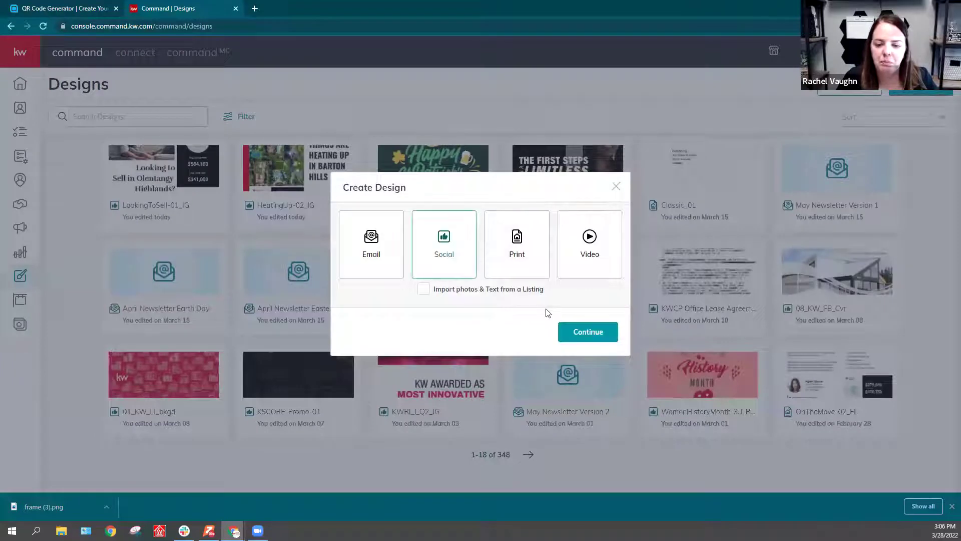
{"action": "left_click", "coordinate": [582, 332]}
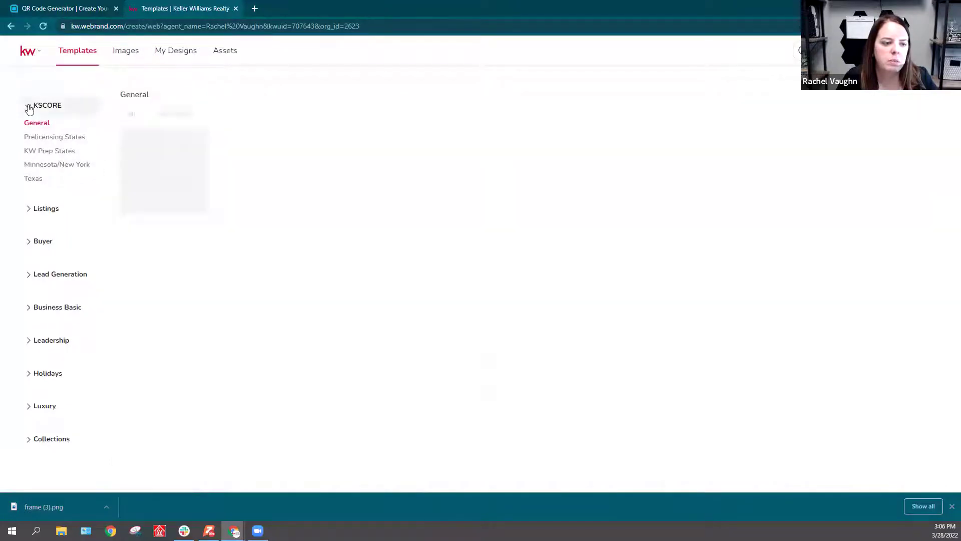
Step: Use the TextFrame template from Lead Generation's I ❤ KW, filtered to Social - Stories
{"action": "left_click", "coordinate": [29, 107]}
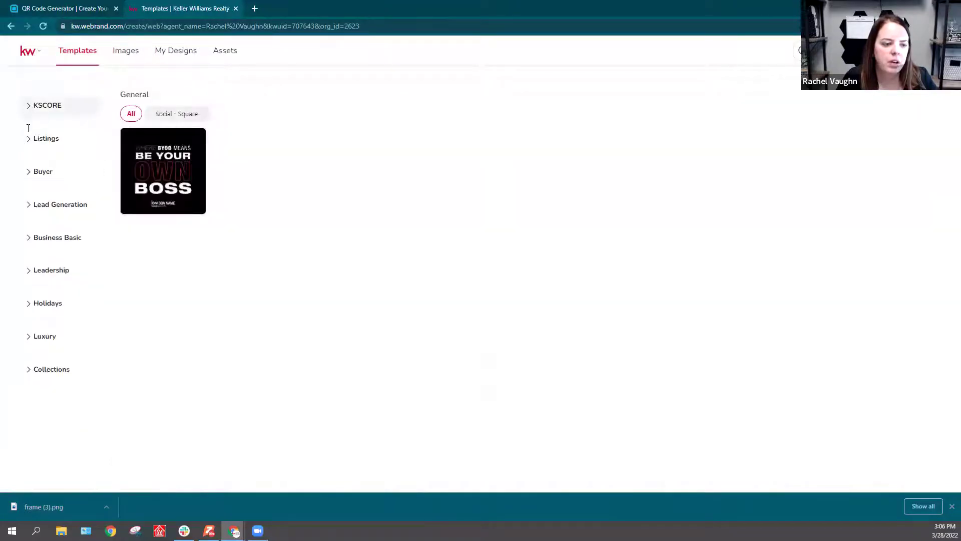
{"action": "left_click", "coordinate": [27, 239]}
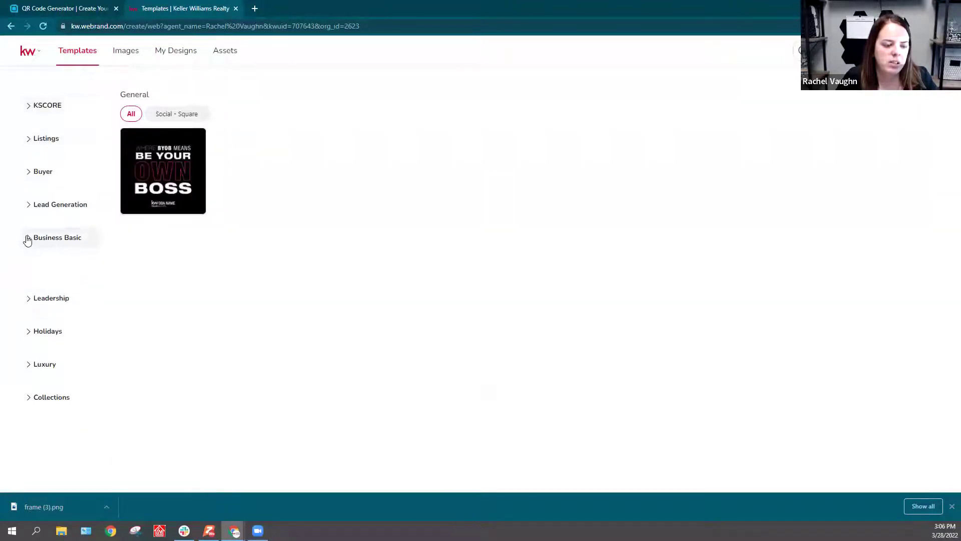
{"action": "left_click", "coordinate": [27, 239]}
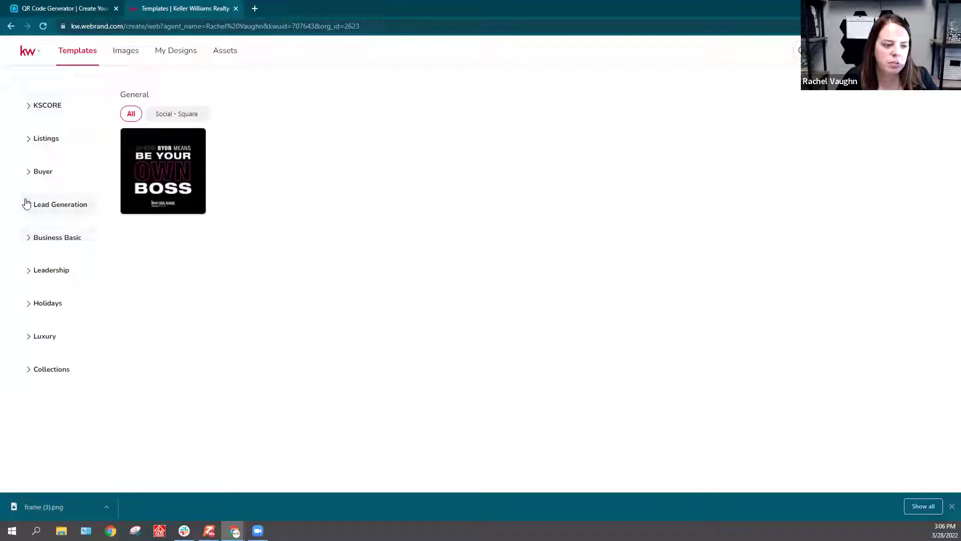
{"action": "left_click", "coordinate": [27, 204]}
{"action": "left_click", "coordinate": [37, 291]}
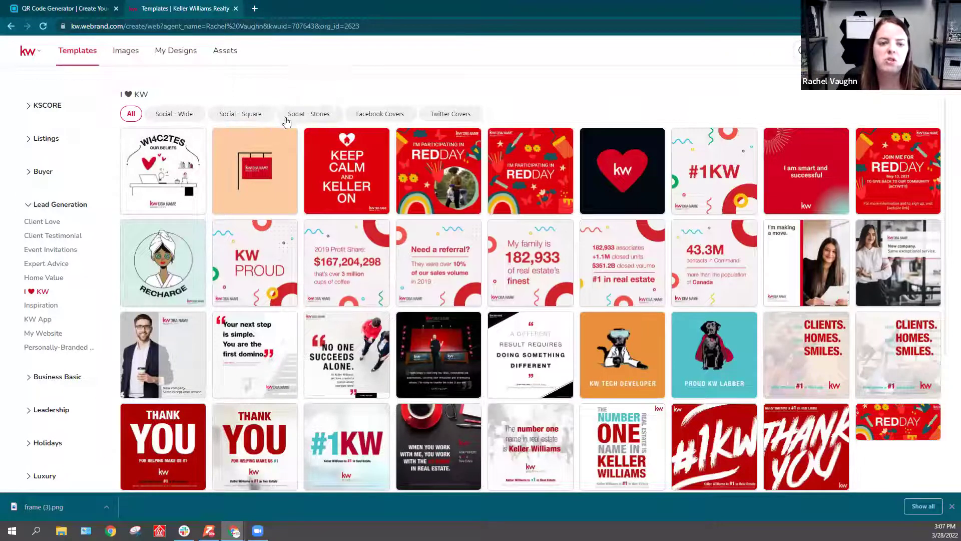
{"action": "left_click", "coordinate": [302, 118]}
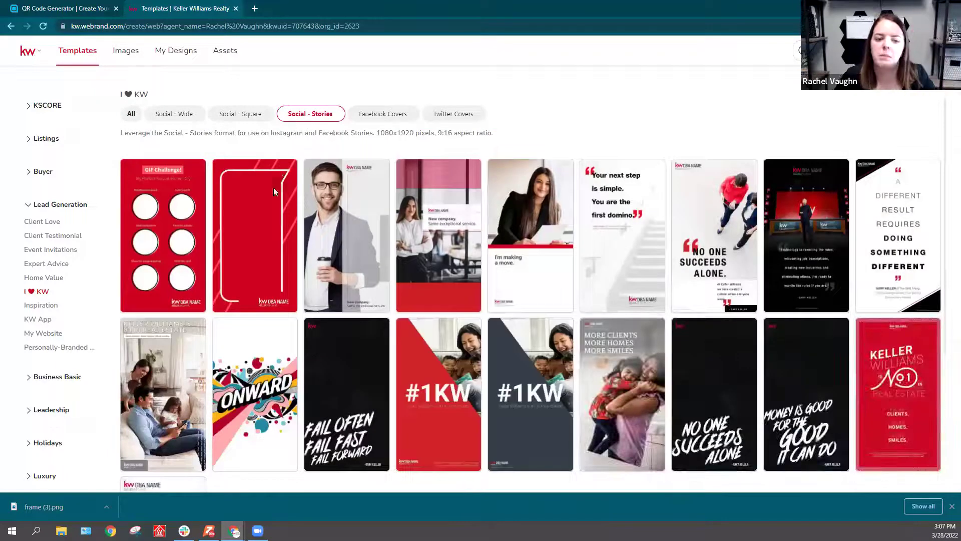
{"action": "scroll", "coordinate": [248, 324], "scroll_direction": "down", "scroll_amount": 1}
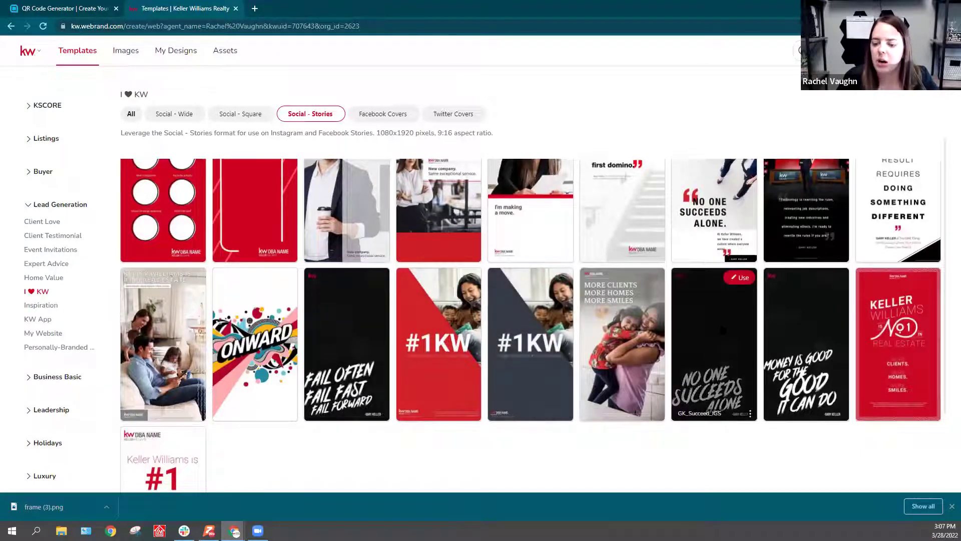
{"action": "scroll", "coordinate": [714, 351], "scroll_direction": "up", "scroll_amount": 1}
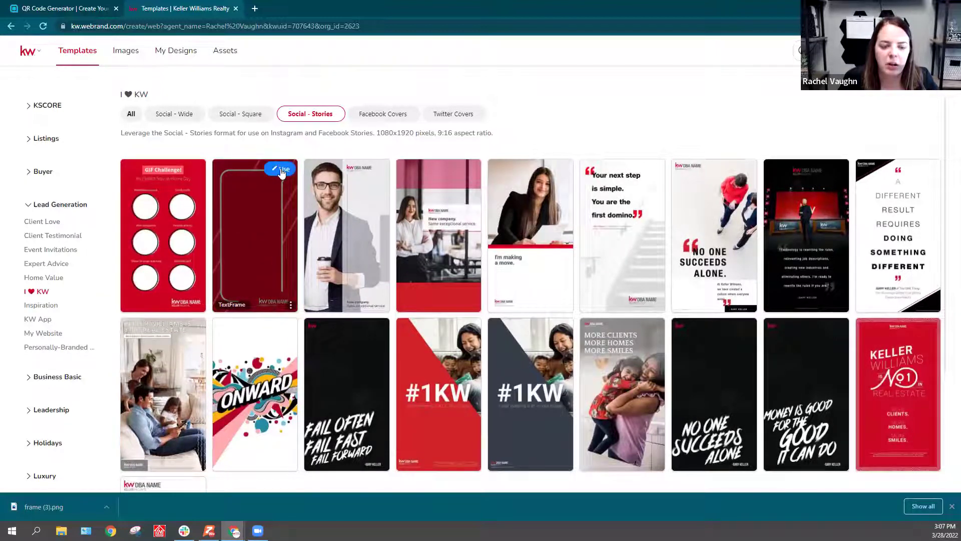
{"action": "left_click", "coordinate": [281, 169]}
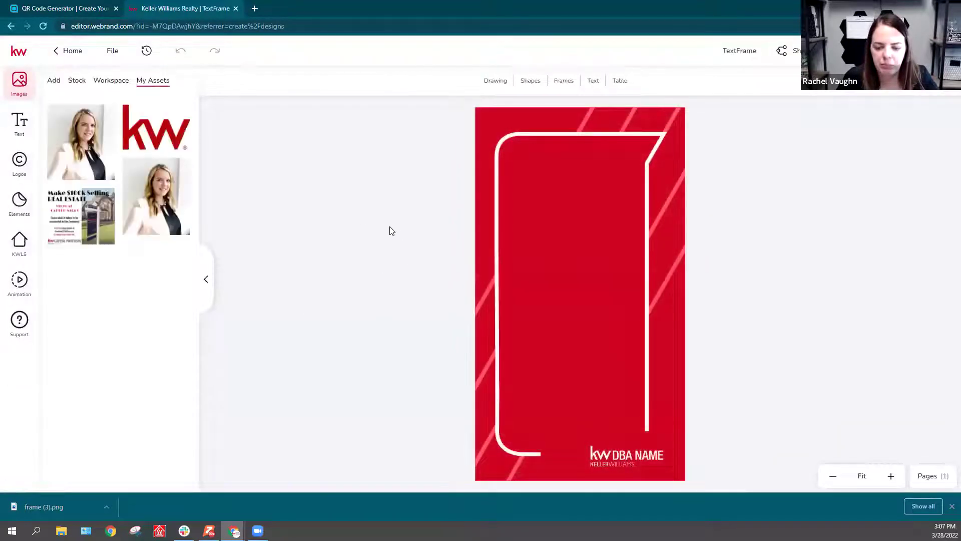
Step: Swap the DBA NAME logo for the KW Capital Partners logo, align it in the frame, and show the image upload options
{"action": "left_click", "coordinate": [616, 454]}
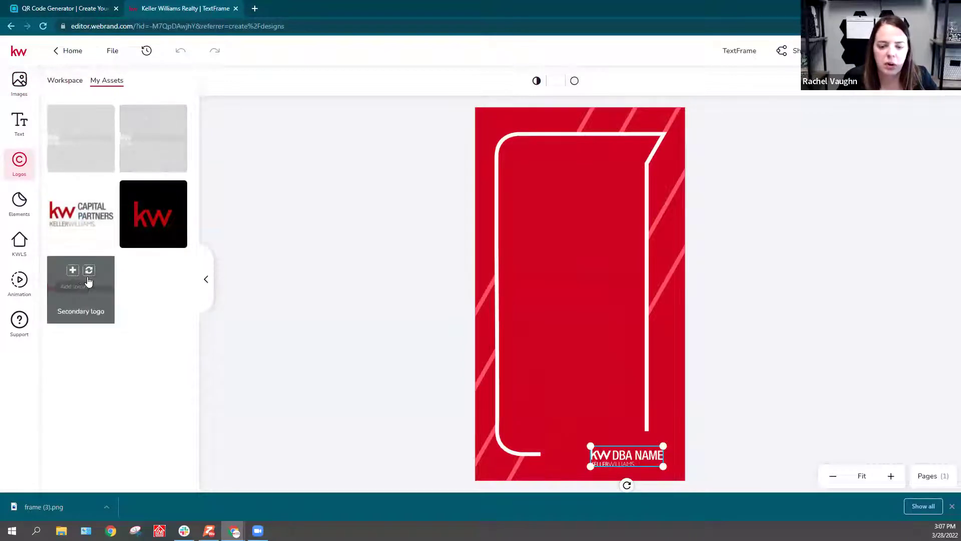
{"action": "left_click", "coordinate": [161, 119]}
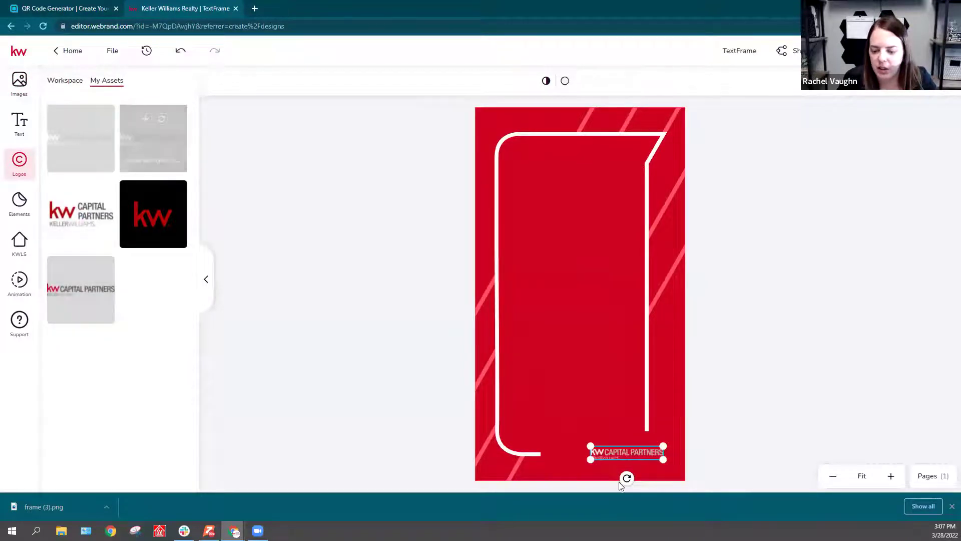
{"action": "left_click_drag", "start_coordinate": [622, 453], "coordinate": [591, 445]}
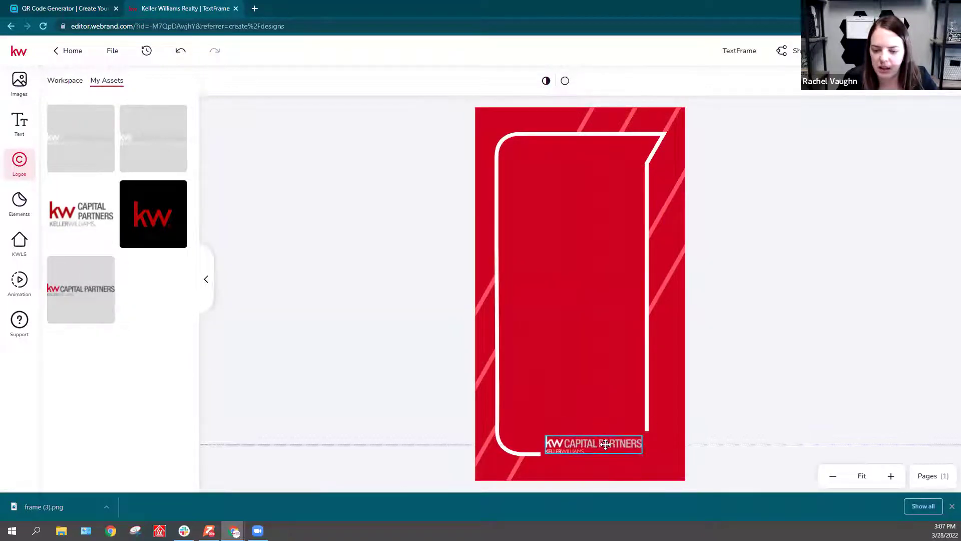
{"action": "left_click", "coordinate": [412, 372]}
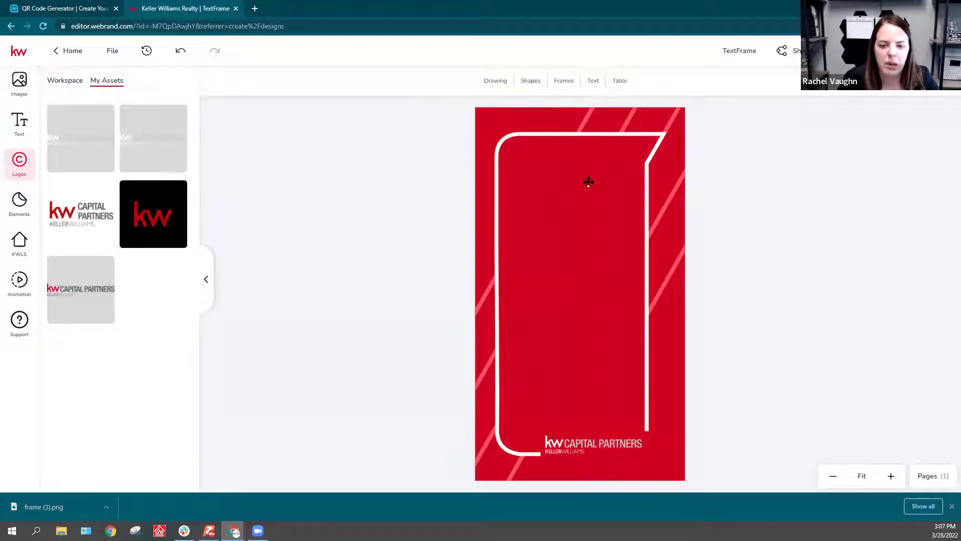
{"action": "left_click", "coordinate": [24, 83]}
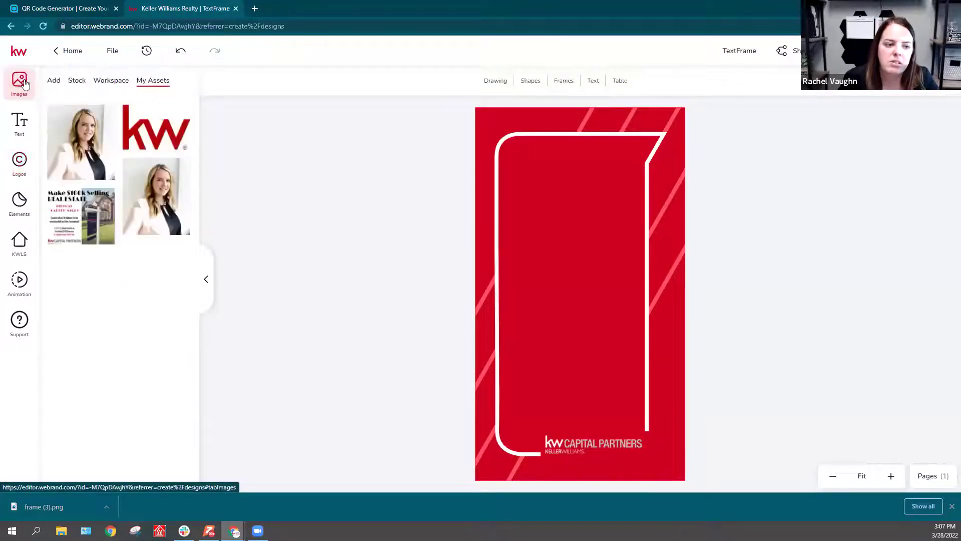
{"action": "left_click", "coordinate": [54, 80]}
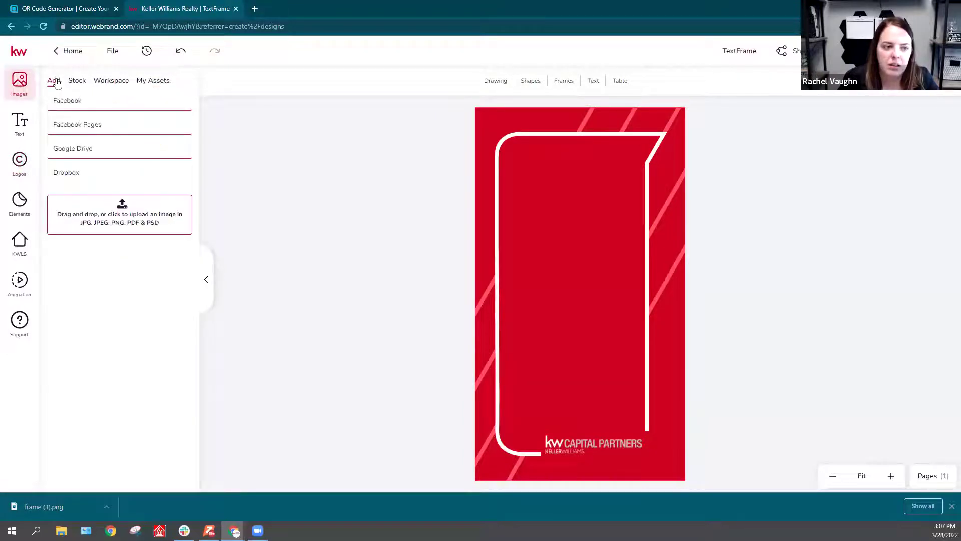
Step: Upload the frame (3) QR image from the Downloads folder
{"action": "left_click", "coordinate": [120, 209]}
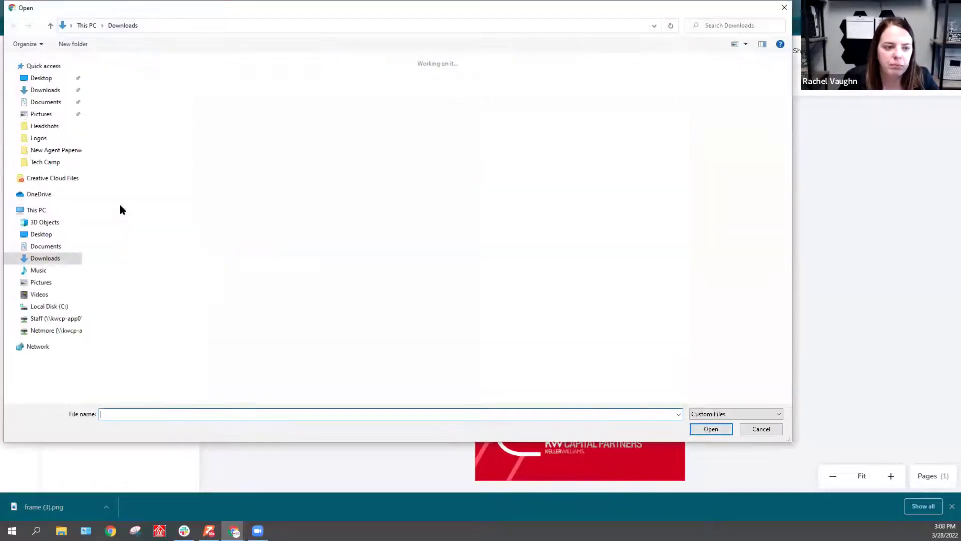
{"action": "left_click", "coordinate": [114, 90]}
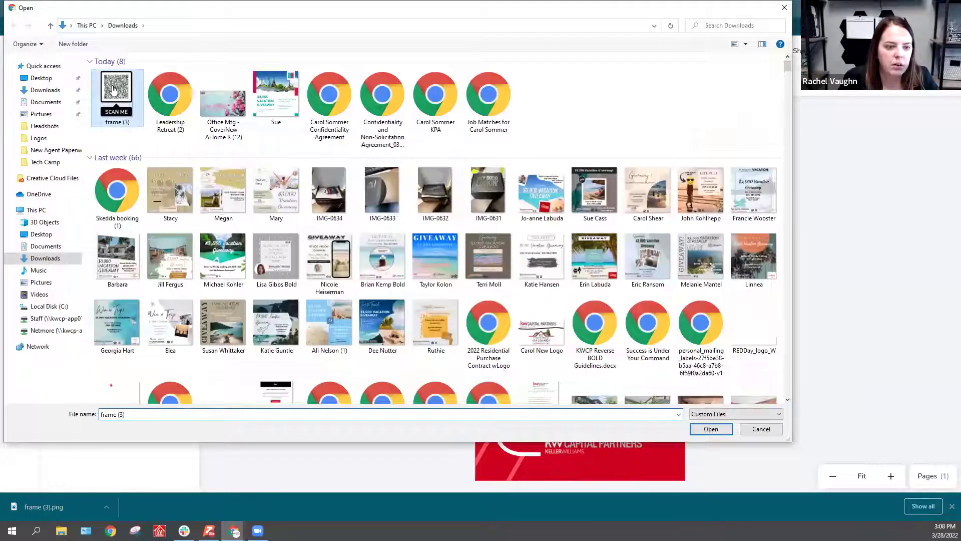
{"action": "double_click", "coordinate": [114, 90]}
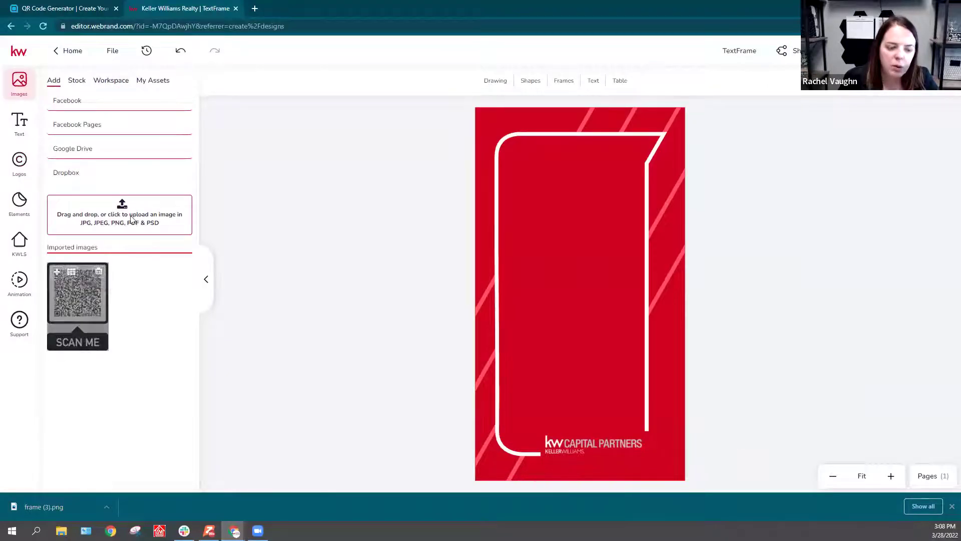
Step: Add the SCAN ME QR image, resize it, and centre it inside the white frame above the logo
{"action": "left_click", "coordinate": [59, 276]}
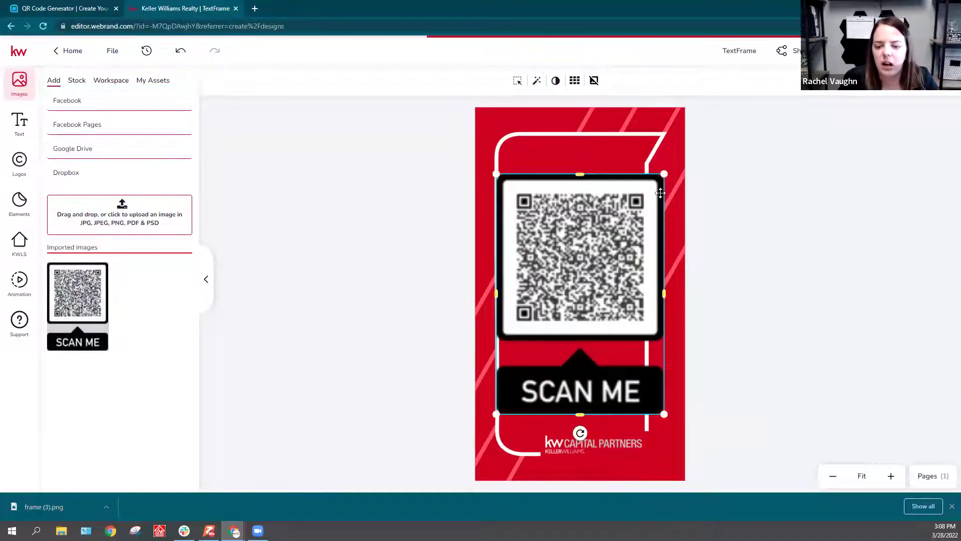
{"action": "left_click_drag", "start_coordinate": [664, 174], "coordinate": [591, 280]}
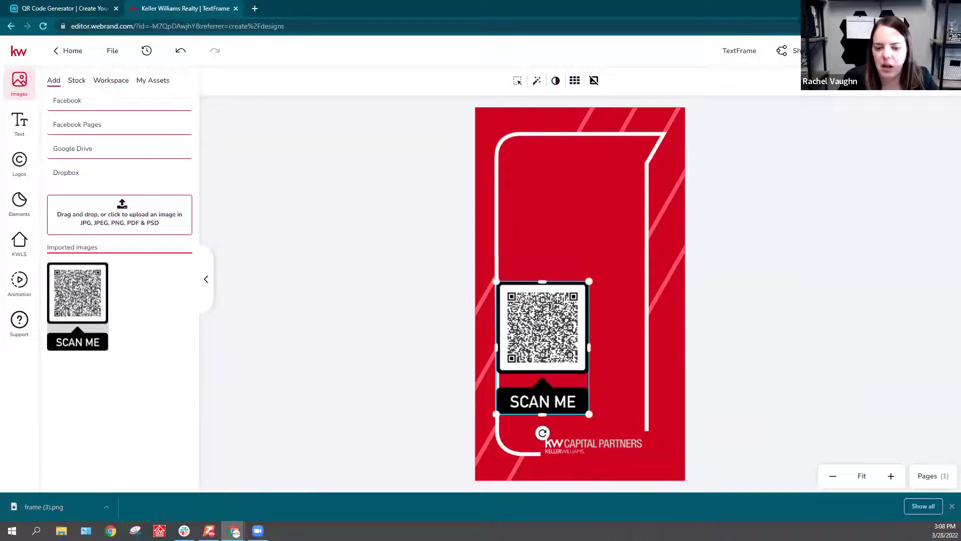
{"action": "left_click_drag", "start_coordinate": [542, 318], "coordinate": [572, 271]}
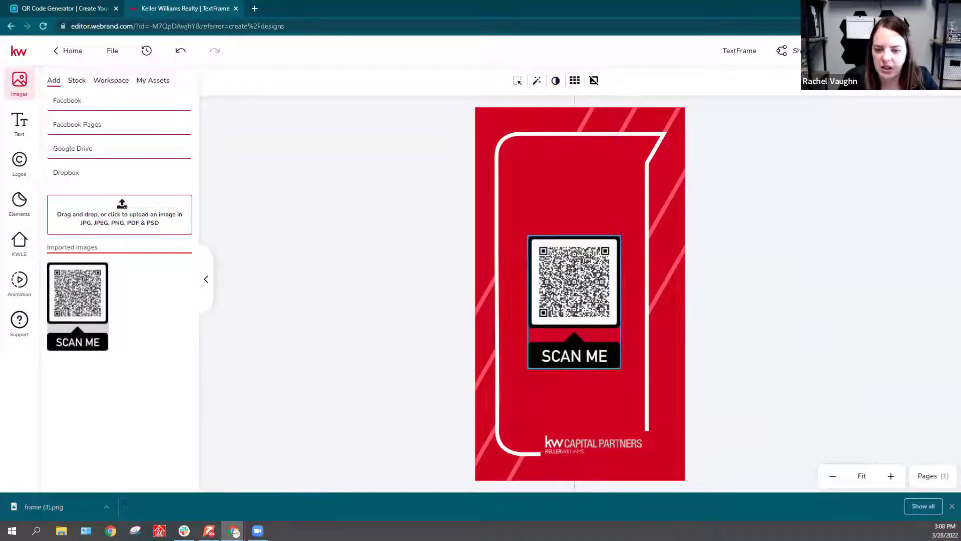
{"action": "left_click_drag", "start_coordinate": [620, 370], "coordinate": [630, 381]}
{"action": "left_click_drag", "start_coordinate": [597, 302], "coordinate": [595, 304]}
{"action": "left_click", "coordinate": [820, 292]}
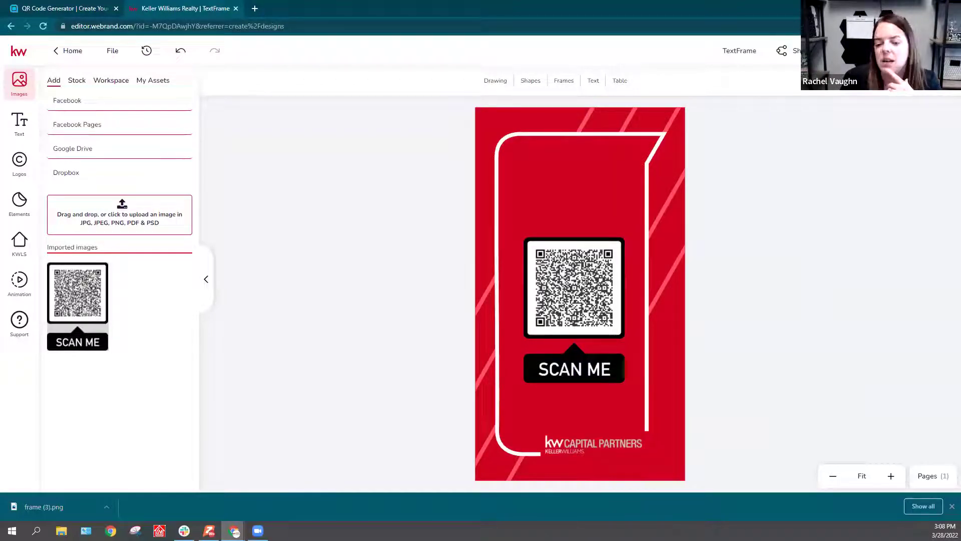
{"action": "left_click_drag", "start_coordinate": [603, 265], "coordinate": [580, 277]}
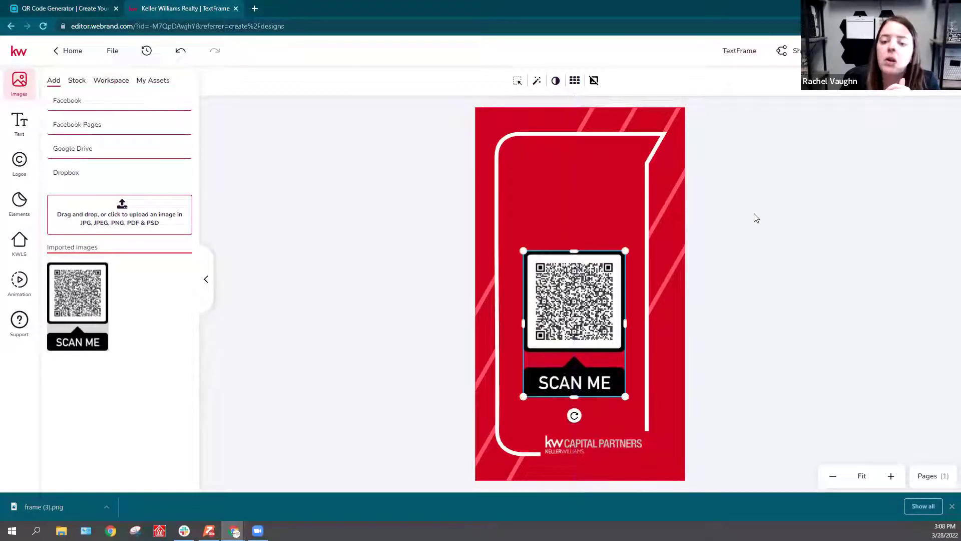
{"action": "left_click", "coordinate": [816, 221]}
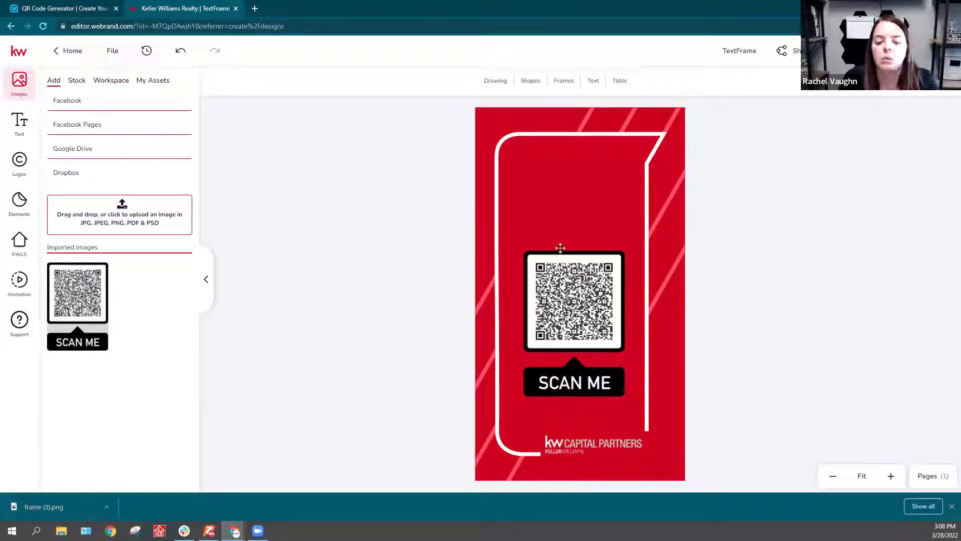
{"action": "mouse_move", "coordinate": [583, 305]}
{"action": "left_mouse_down"}
{"action": "mouse_move", "coordinate": [584, 293]}
{"action": "mouse_move", "coordinate": [584, 310]}
{"action": "left_mouse_up"}
Step: Download the story as a JPEG file named TextFrame.jpeg
{"action": "left_click", "coordinate": [769, 236]}
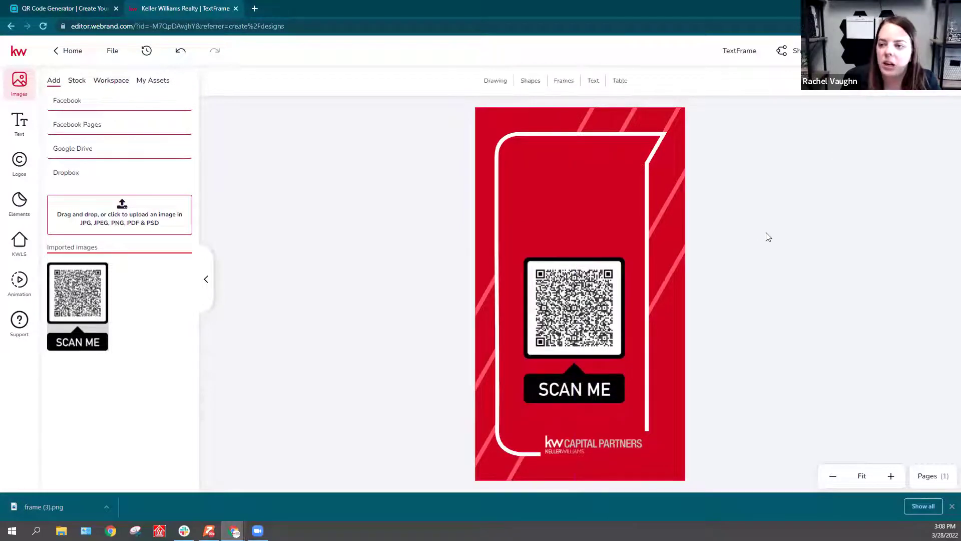
{"action": "left_click", "coordinate": [807, 50]}
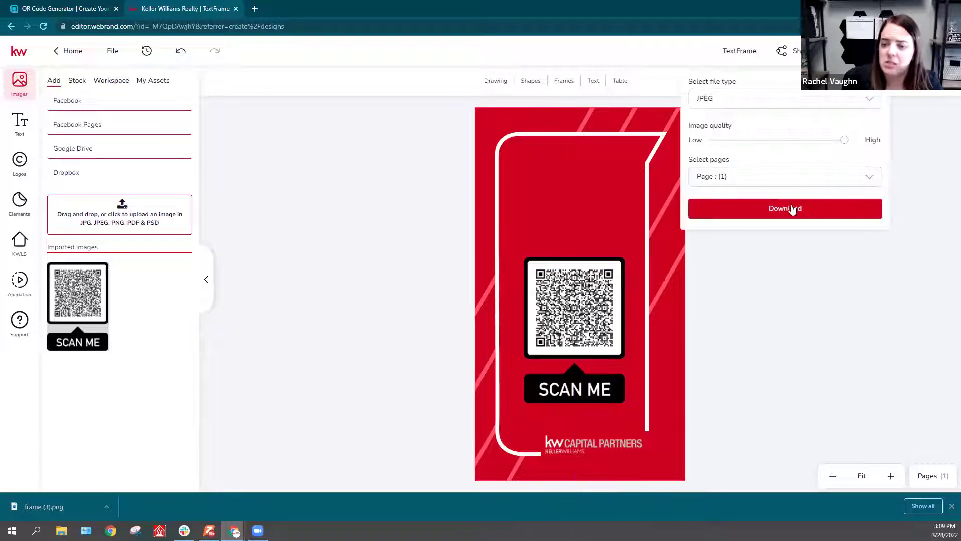
{"action": "left_click", "coordinate": [791, 213]}
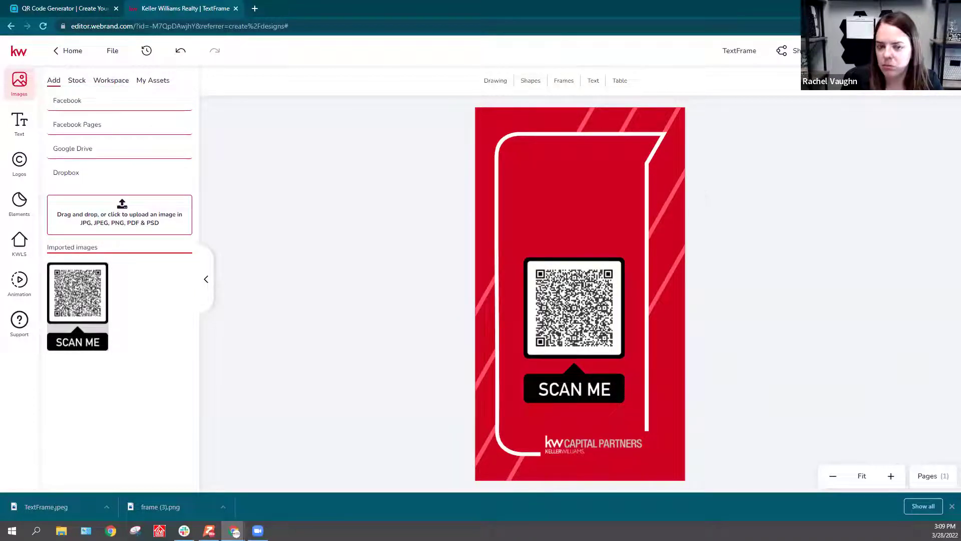
Step: Go to canva.com in a new browser tab
{"action": "left_click", "coordinate": [255, 8]}
{"action": "type", "text": "ca"}
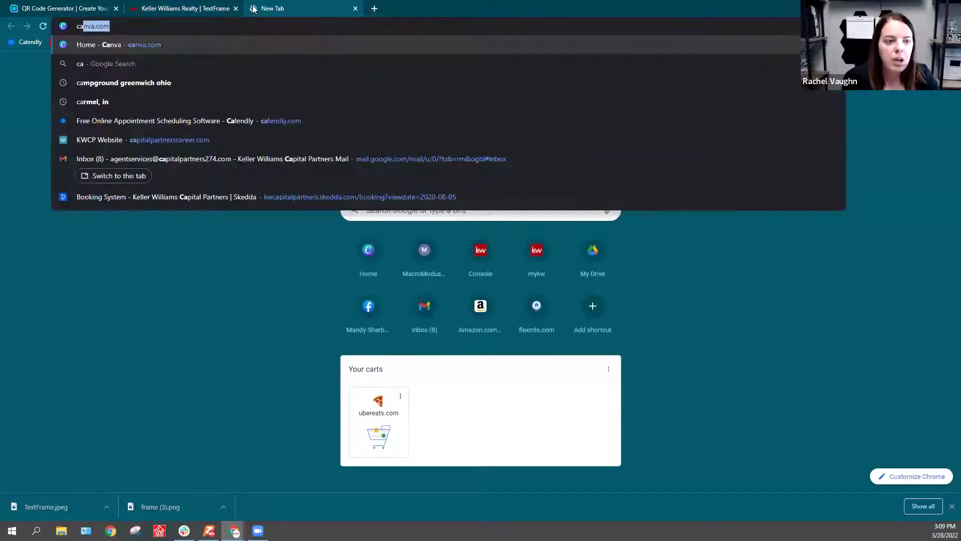
{"action": "key", "text": "Return"}
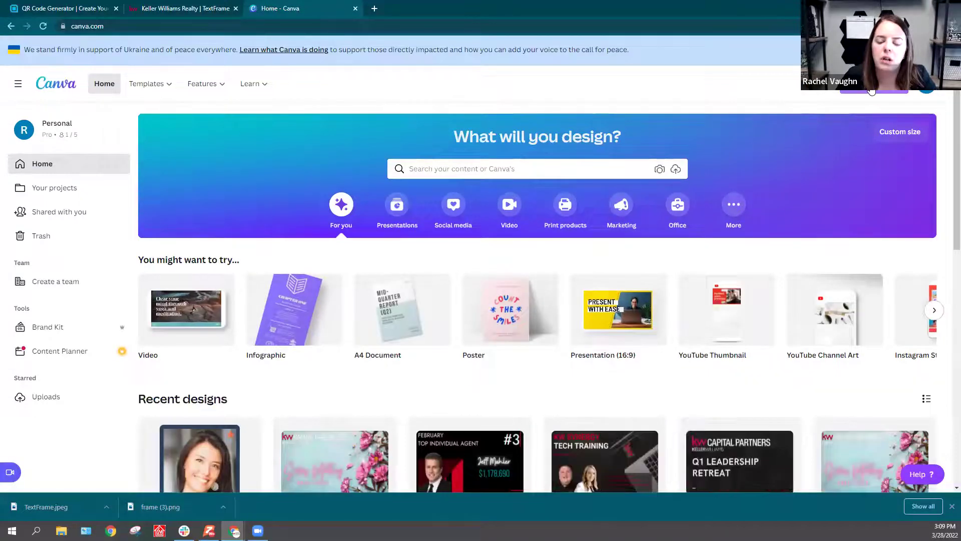
Step: Create a new Facebook Story design at 1080 × 1920 px
{"action": "left_click", "coordinate": [872, 90]}
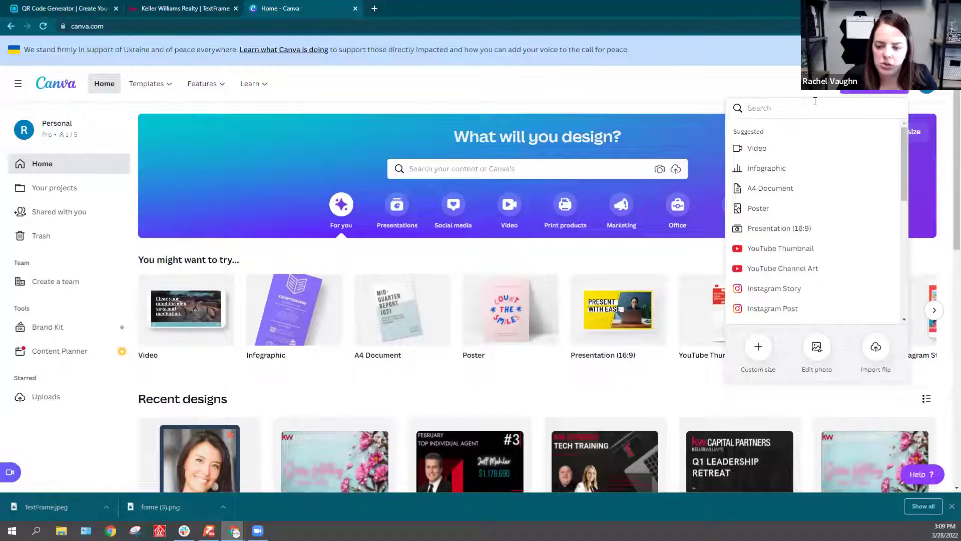
{"action": "type", "text": "soc"}
{"action": "key", "text": "BackSpace"}
{"action": "key", "text": "BackSpace"}
{"action": "key", "text": "BackSpace"}
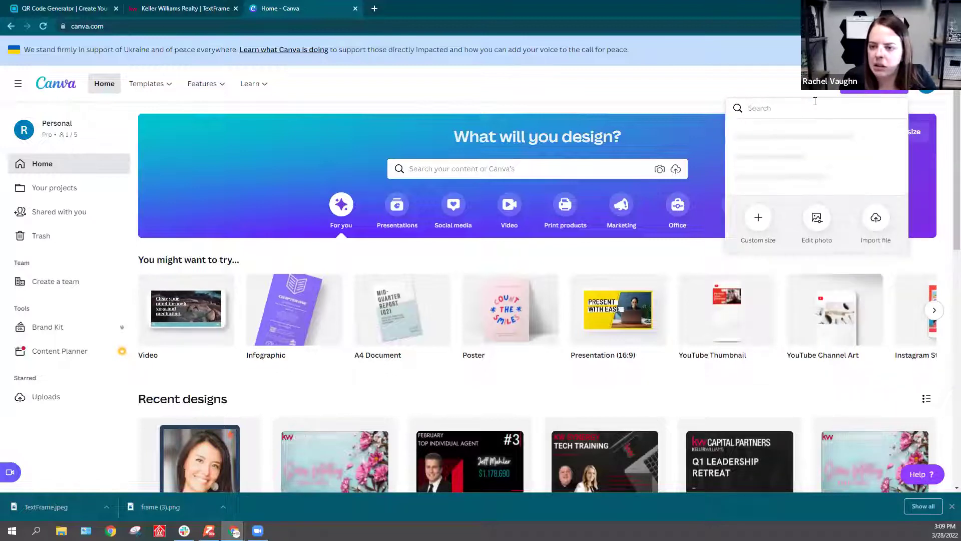
{"action": "type", "text": "fa"}
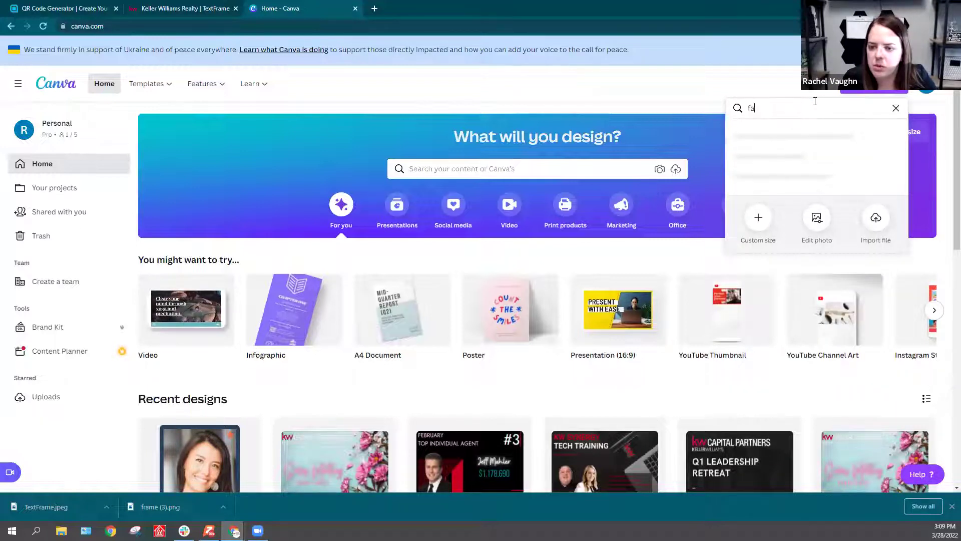
{"action": "type", "text": "cebook st"}
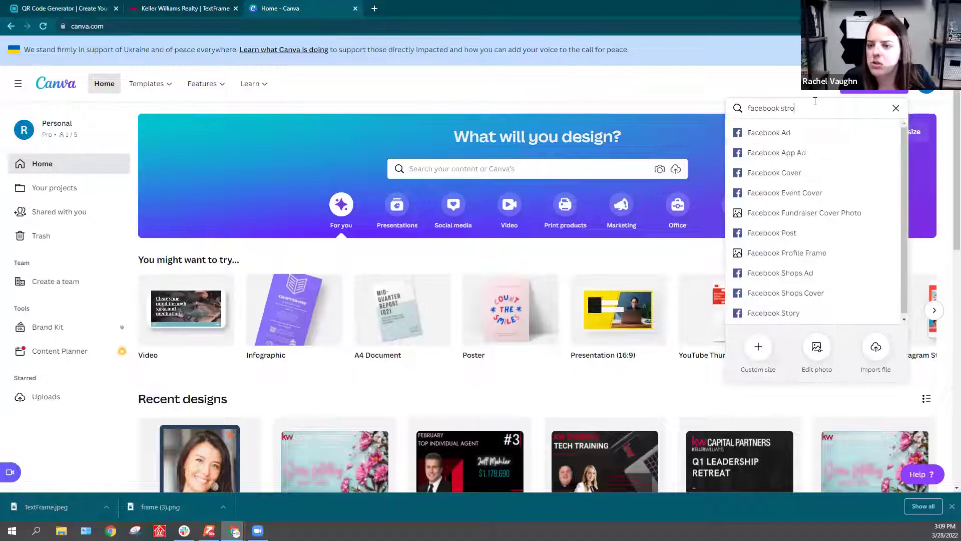
{"action": "type", "text": "or"}
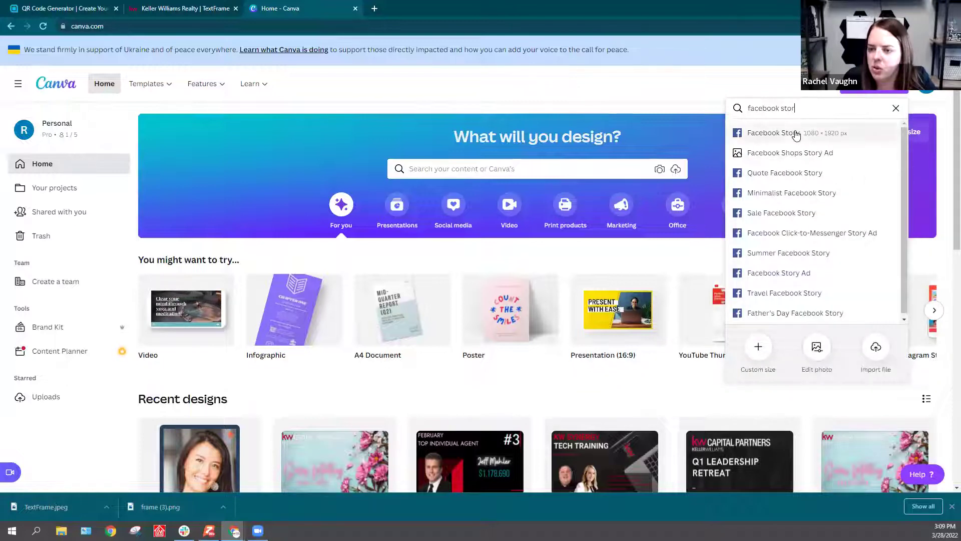
{"action": "left_click", "coordinate": [794, 133]}
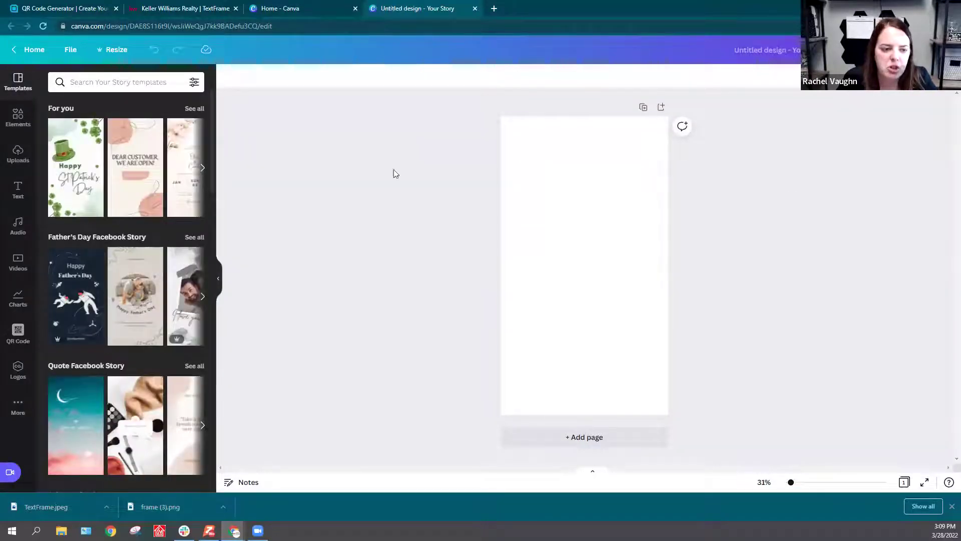
Step: Apply the Happy St. Patrick's Day template, lower the greeting text, and move the hat top-left
{"action": "left_click", "coordinate": [71, 180]}
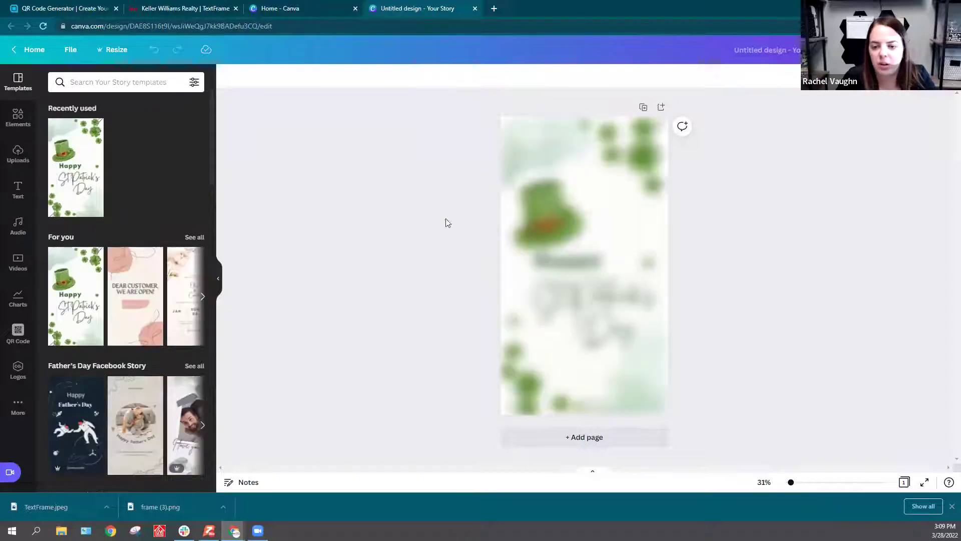
{"action": "left_click", "coordinate": [592, 295]}
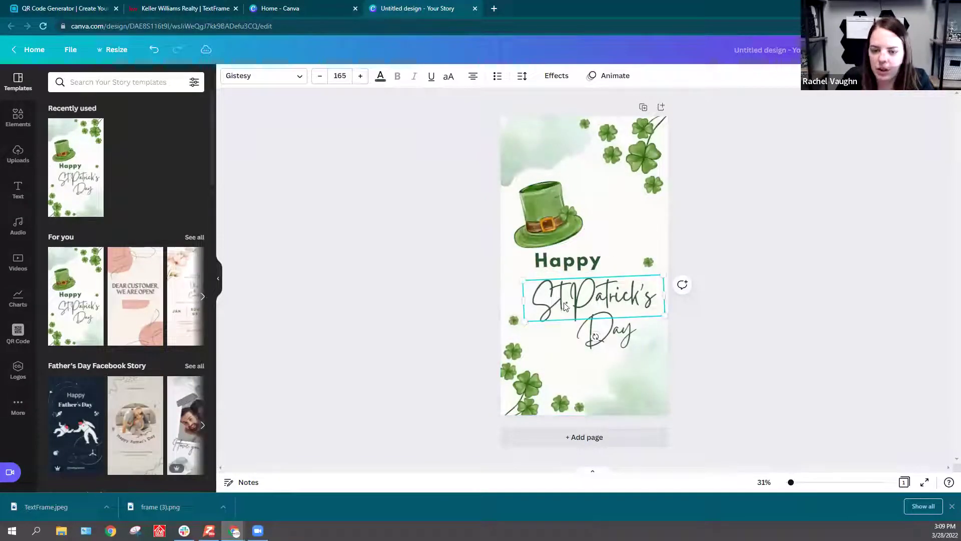
{"action": "left_click_drag", "start_coordinate": [595, 336], "coordinate": [599, 337]}
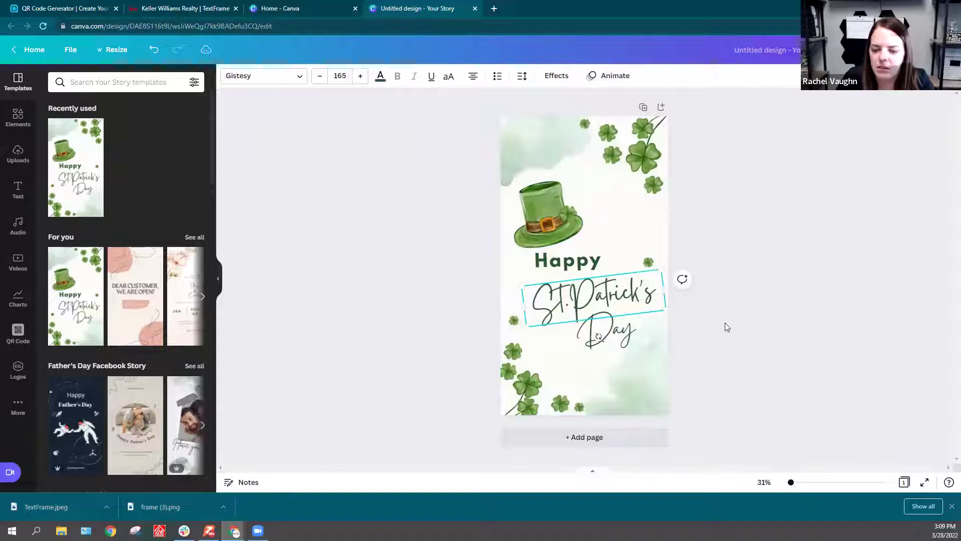
{"action": "left_click_drag", "start_coordinate": [701, 303], "coordinate": [560, 407]}
{"action": "left_click_drag", "start_coordinate": [569, 305], "coordinate": [580, 342]}
{"action": "left_click_drag", "start_coordinate": [566, 275], "coordinate": [577, 294]}
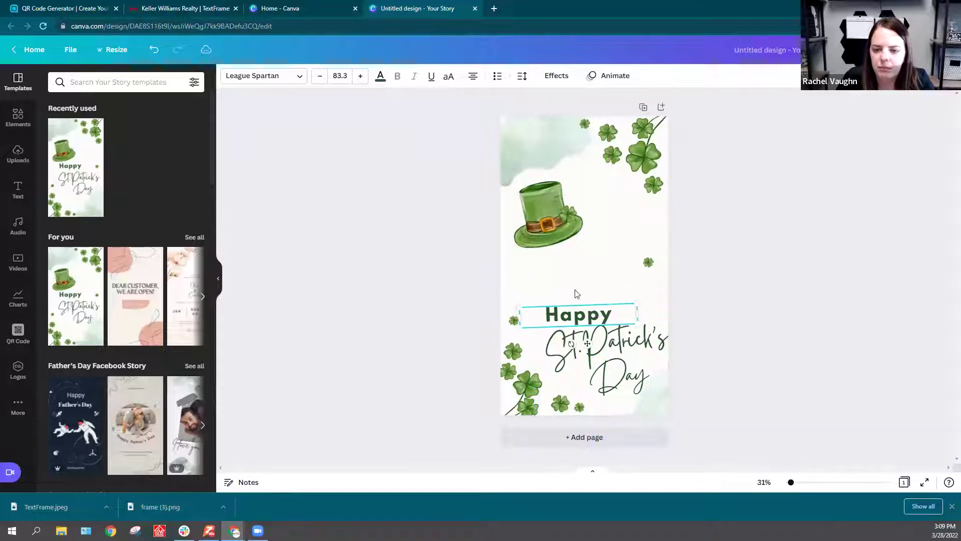
{"action": "left_click_drag", "start_coordinate": [551, 220], "coordinate": [616, 192]}
{"action": "left_click", "coordinate": [434, 210]}
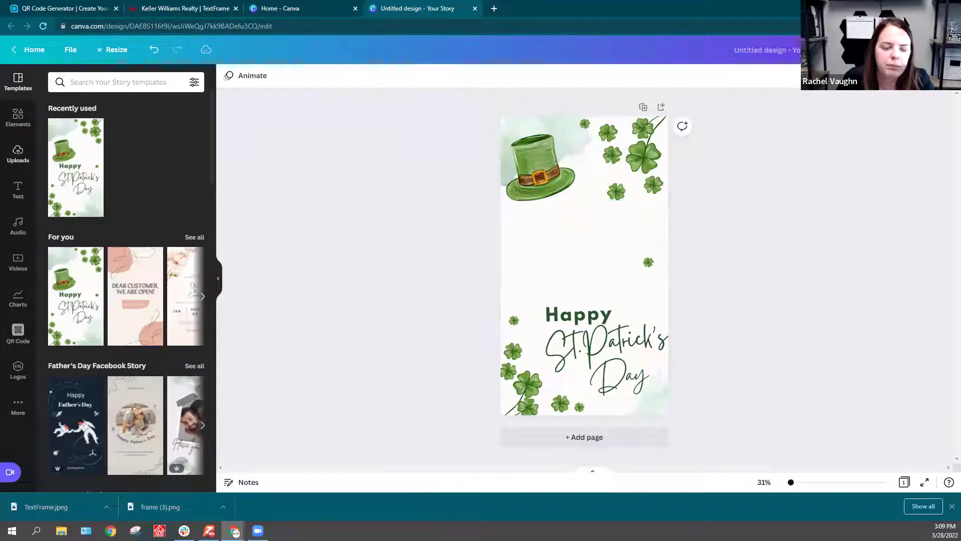
Step: Upload frame (3) from Downloads to Canva and add the QR code to the story
{"action": "left_click", "coordinate": [18, 153]}
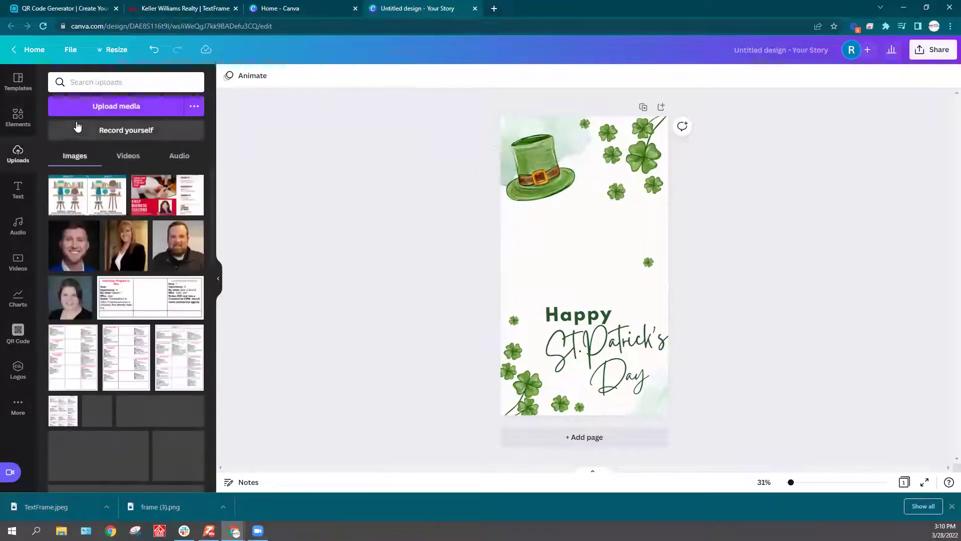
{"action": "left_click", "coordinate": [129, 107]}
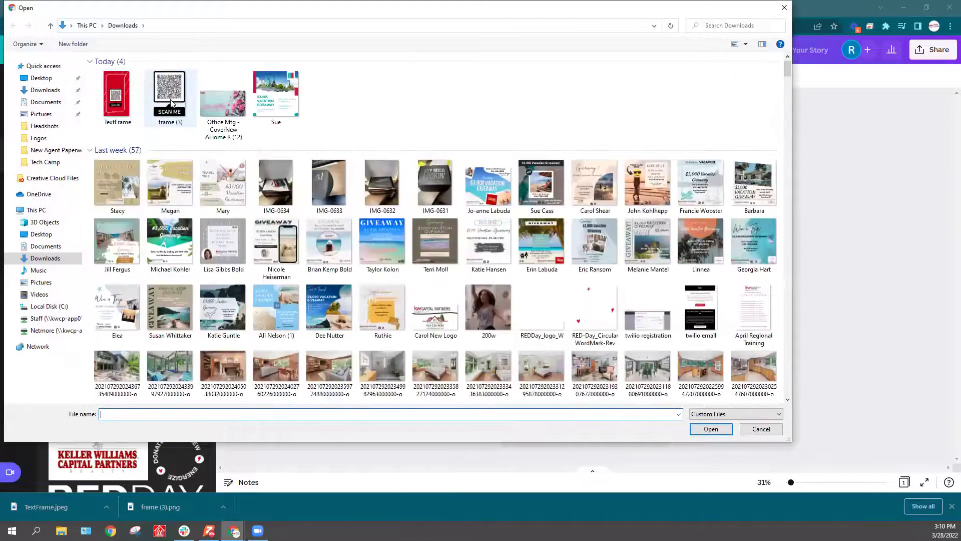
{"action": "double_click", "coordinate": [170, 102]}
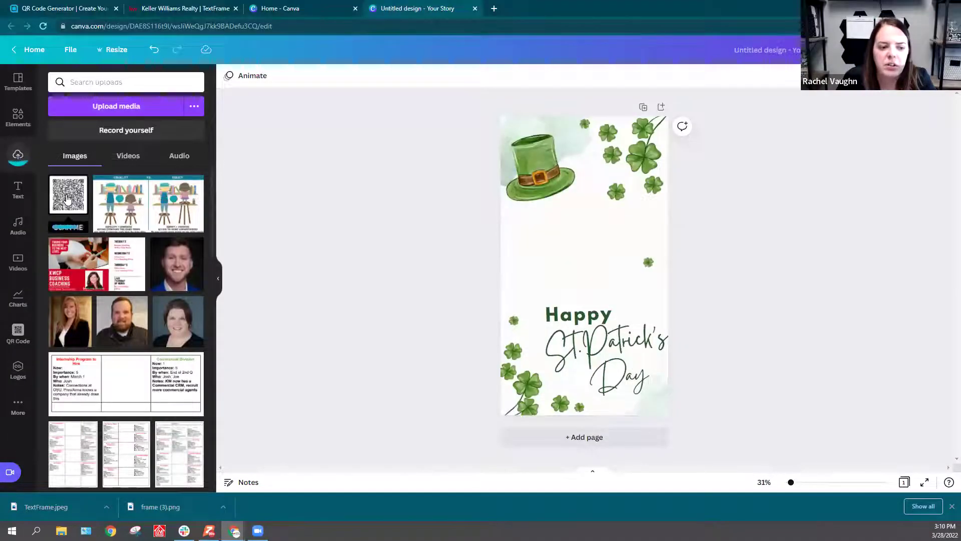
{"action": "left_click", "coordinate": [68, 200]}
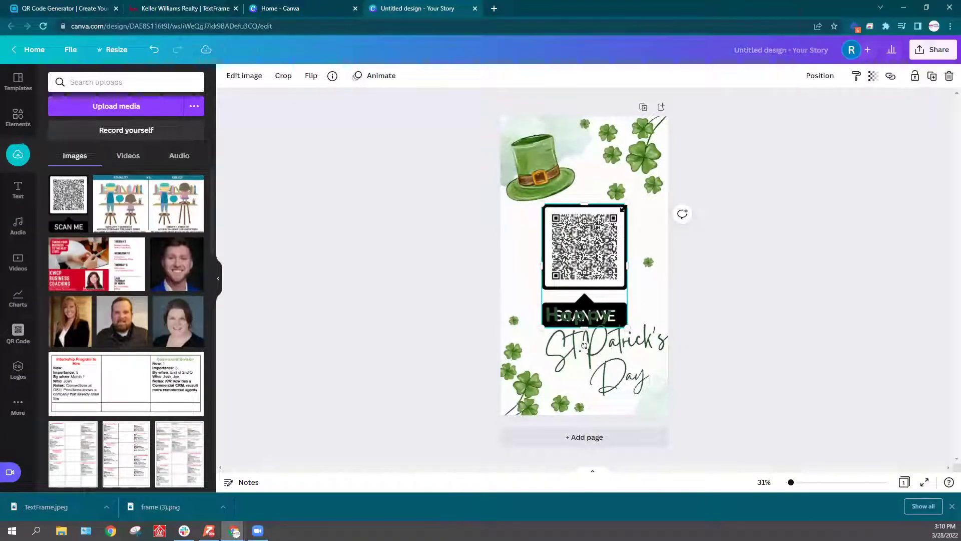
Step: Shrink the QR code, shift the Happy, St. Patrick's and Day text lower, and centre the QR above them
{"action": "left_click_drag", "start_coordinate": [623, 209], "coordinate": [612, 227]}
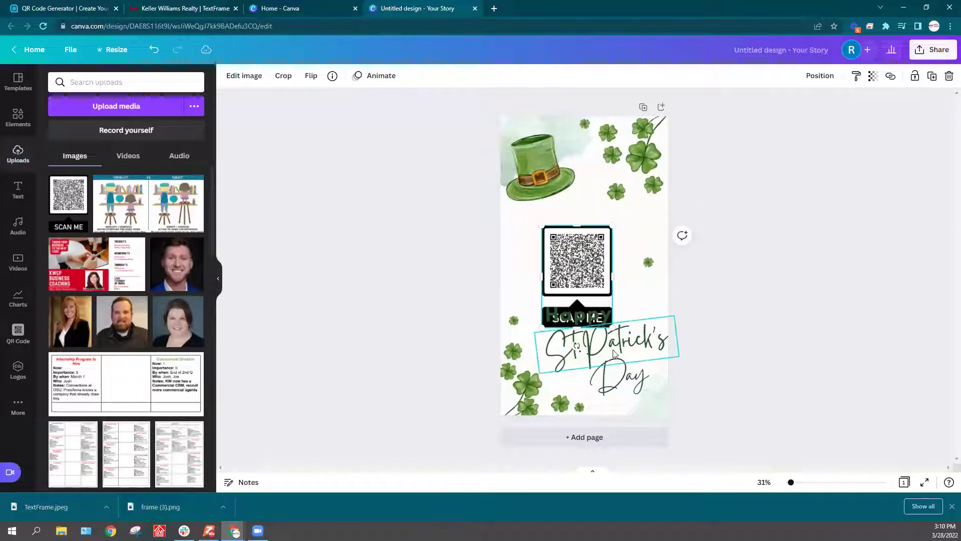
{"action": "left_click", "coordinate": [614, 353]}
{"action": "left_click_drag", "start_coordinate": [614, 378], "coordinate": [627, 399]}
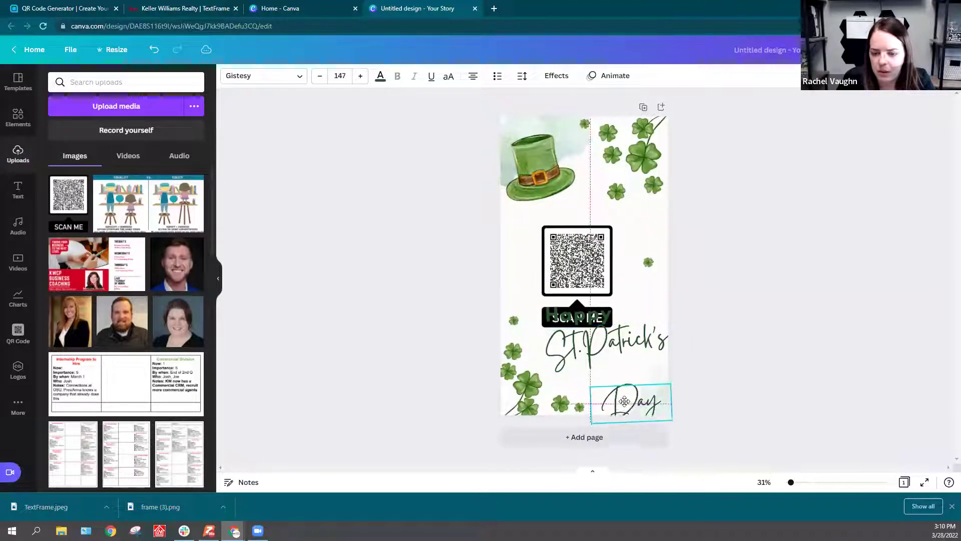
{"action": "left_click_drag", "start_coordinate": [592, 338], "coordinate": [593, 366]}
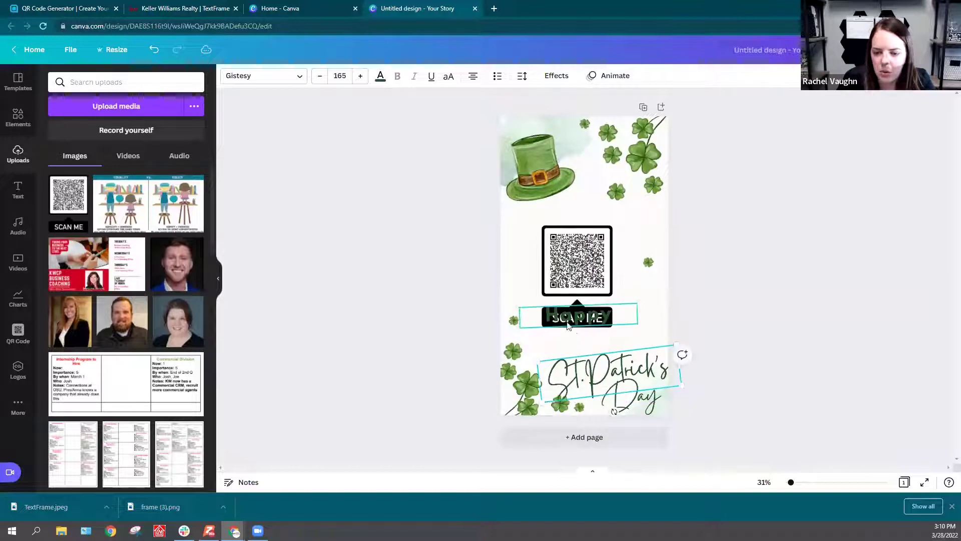
{"action": "left_click_drag", "start_coordinate": [581, 317], "coordinate": [581, 346]}
{"action": "left_click", "coordinate": [576, 301]}
{"action": "left_click_drag", "start_coordinate": [577, 300], "coordinate": [584, 311]}
{"action": "left_click", "coordinate": [803, 305]}
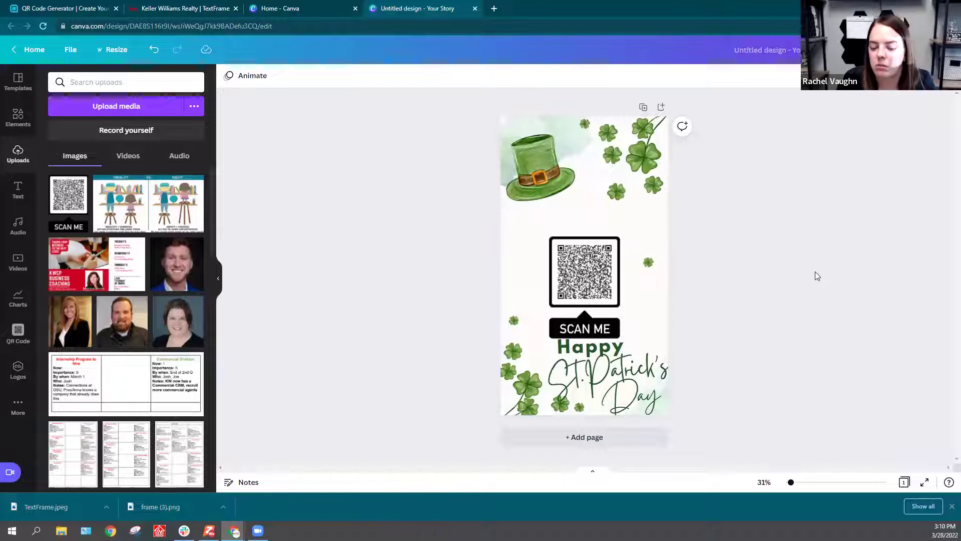
{"action": "left_click", "coordinate": [951, 506]}
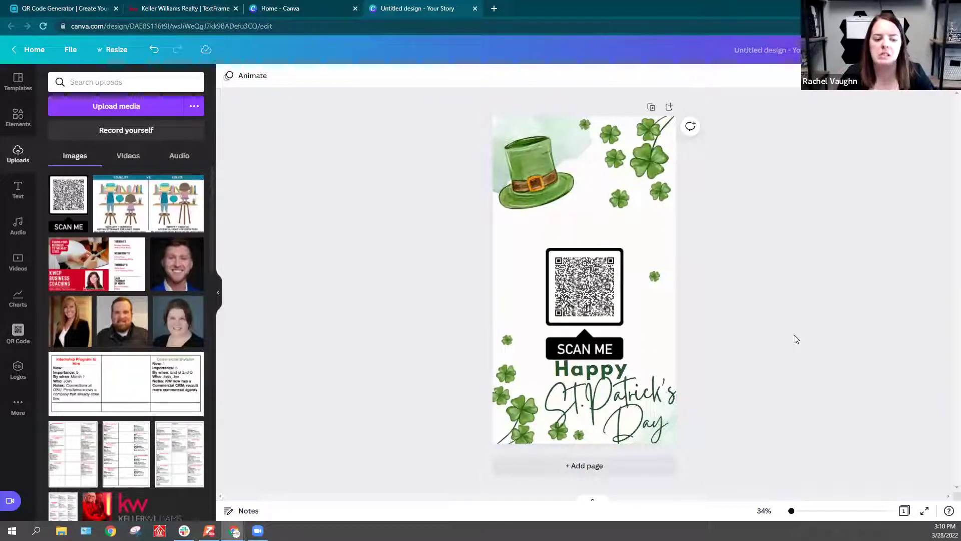
Step: Collapse the uploads side panel so the design fills the workspace
{"action": "left_click", "coordinate": [218, 292]}
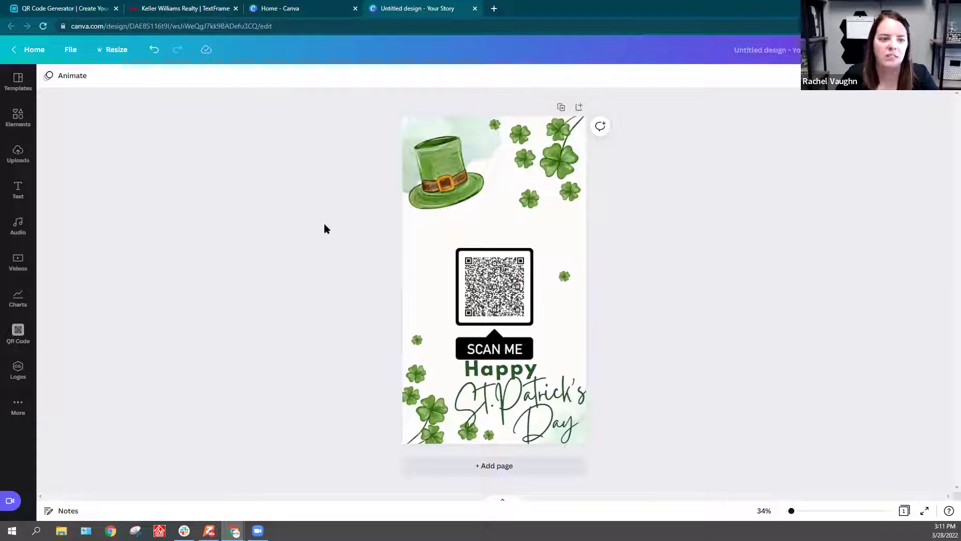
Step: Switch back to the QR Code Generator browser tab
{"action": "left_click", "coordinate": [80, 4]}
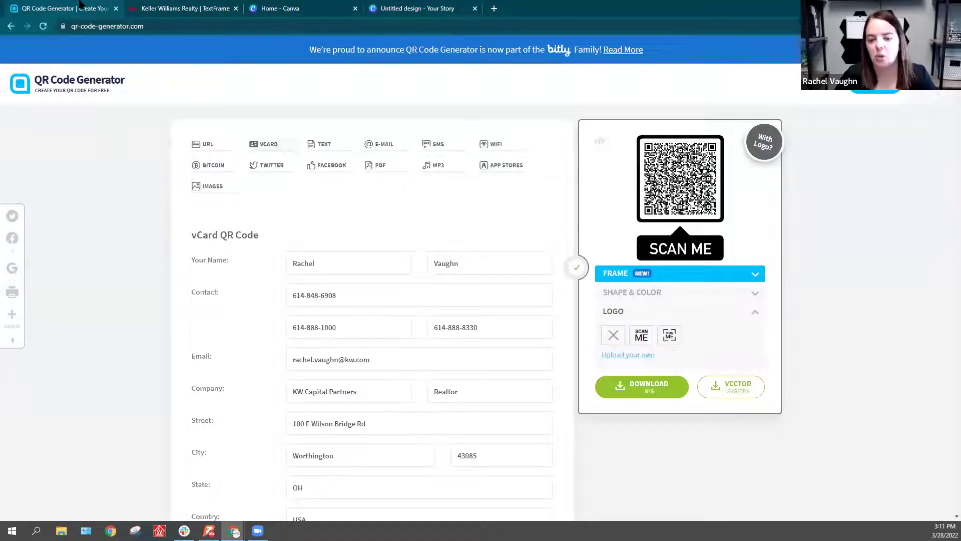